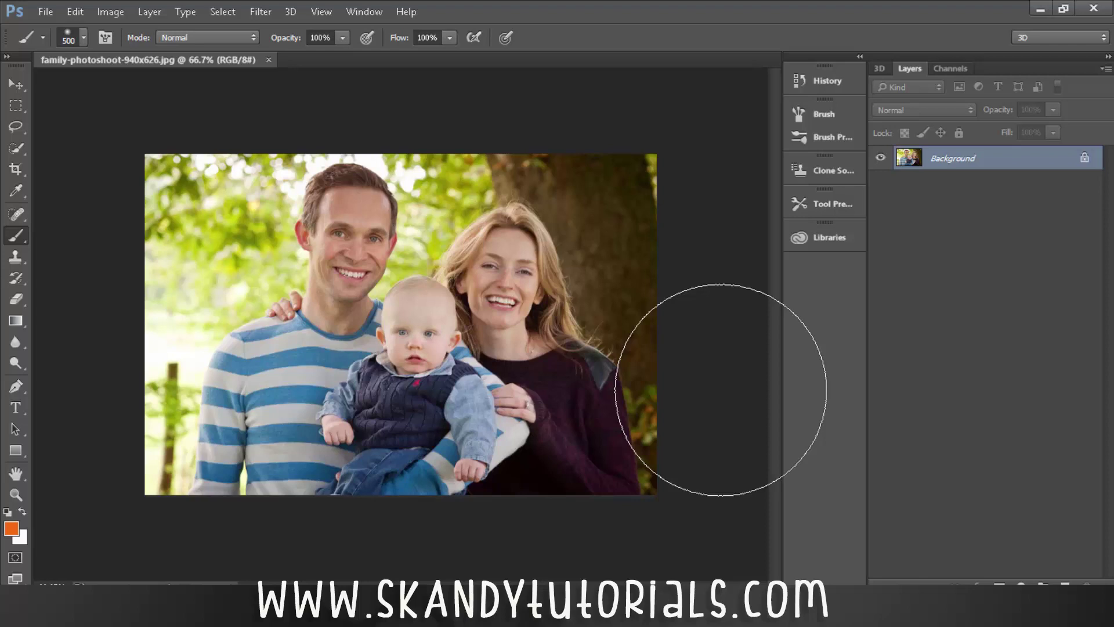
- Duplicate the background photo layer and add a Curves adjustment layer above the copy
{"action": "key", "text": "ctrl+j"}
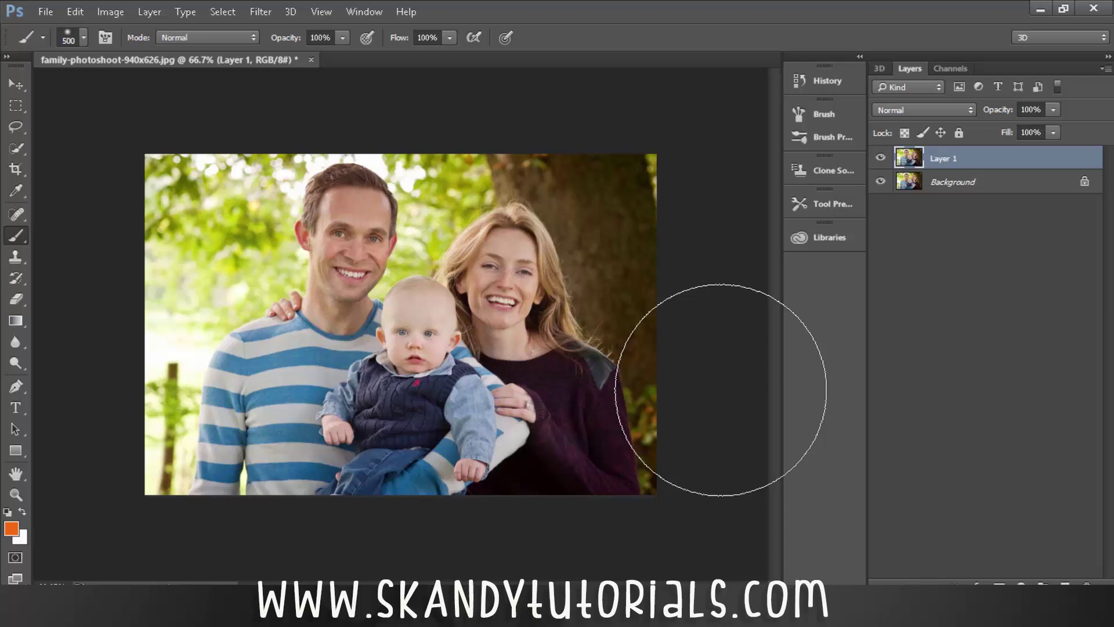
{"action": "left_click", "coordinate": [1020, 583]}
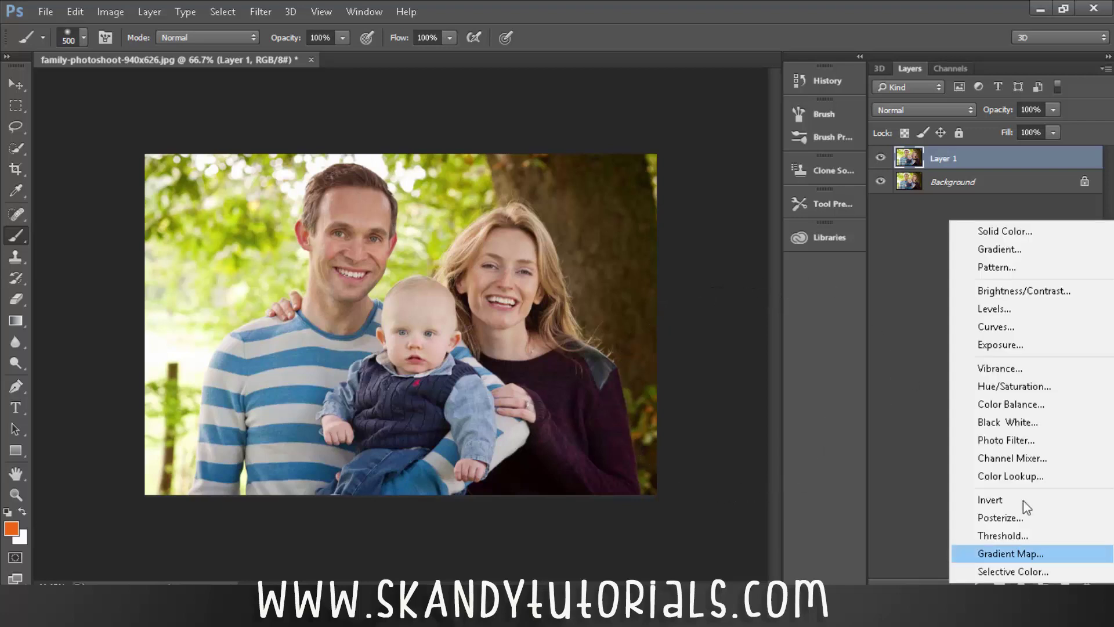
{"action": "left_click", "coordinate": [1001, 328]}
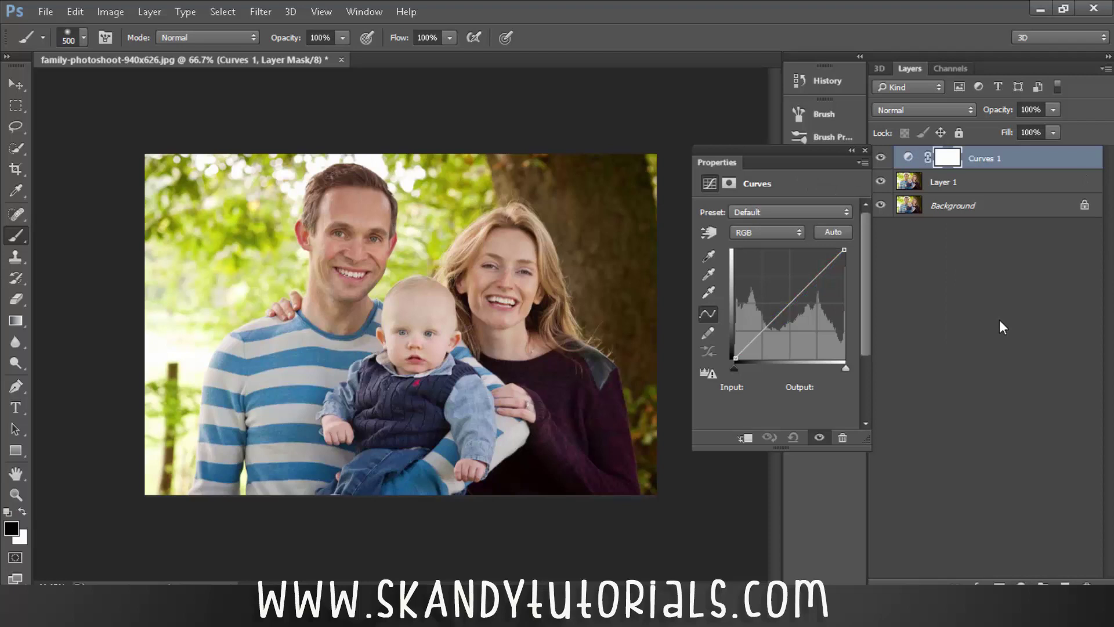
- Shape the RGB curve into a slight S, with a shadow point at input 46, output 32 and a highlight point at 207, 217
{"action": "left_click", "coordinate": [752, 341]}
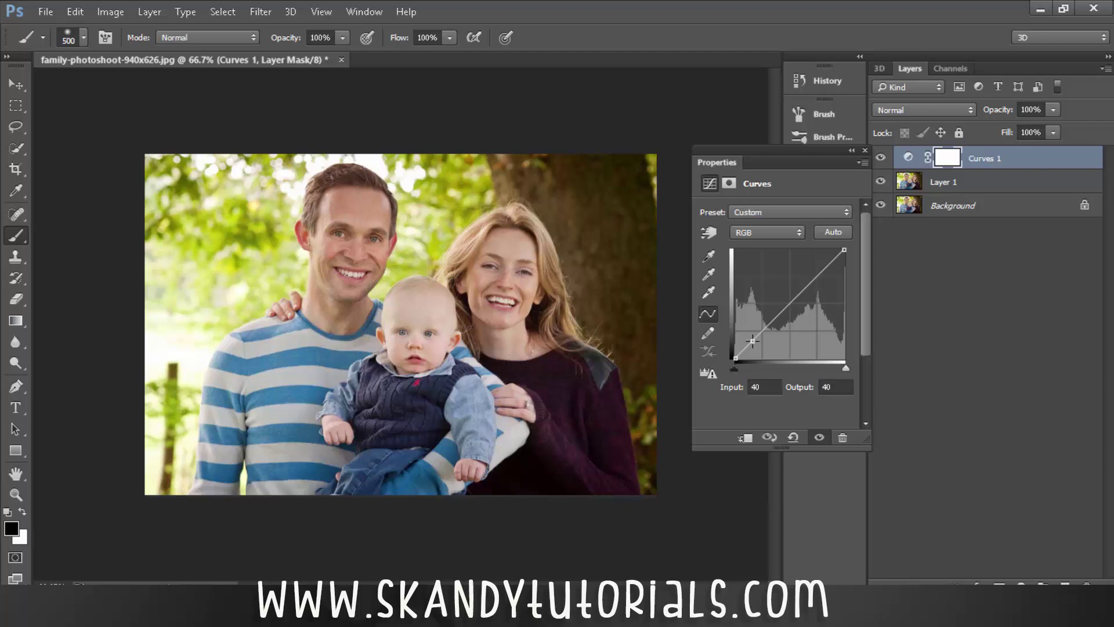
{"action": "left_click", "coordinate": [826, 268]}
{"action": "left_click", "coordinate": [752, 341]}
{"action": "left_click_drag", "start_coordinate": [753, 341], "coordinate": [755, 344]}
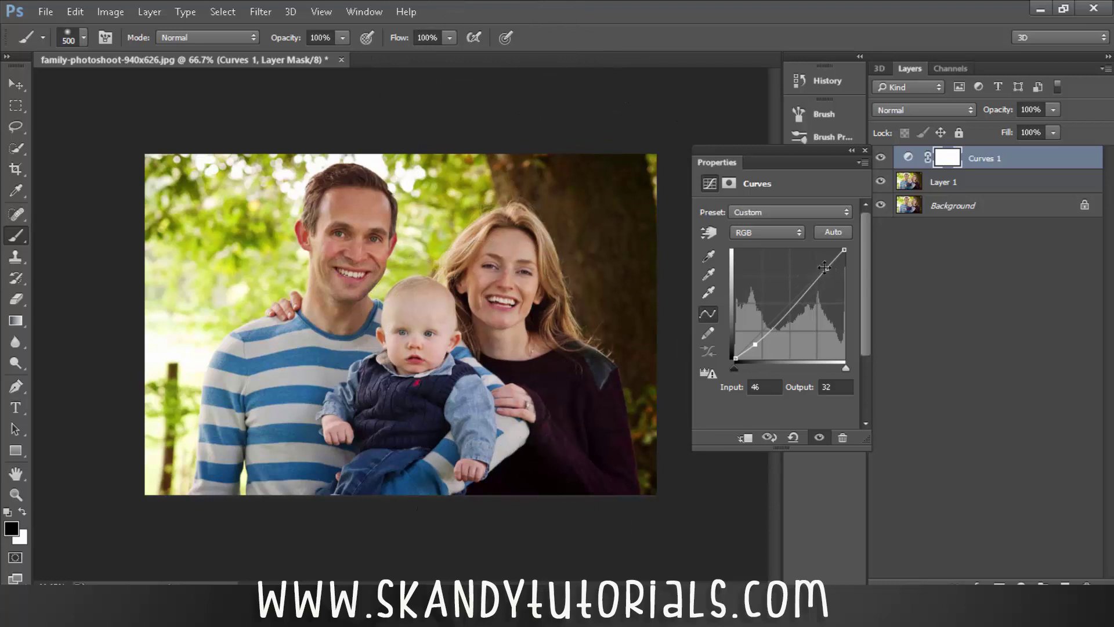
{"action": "left_click", "coordinate": [824, 267]}
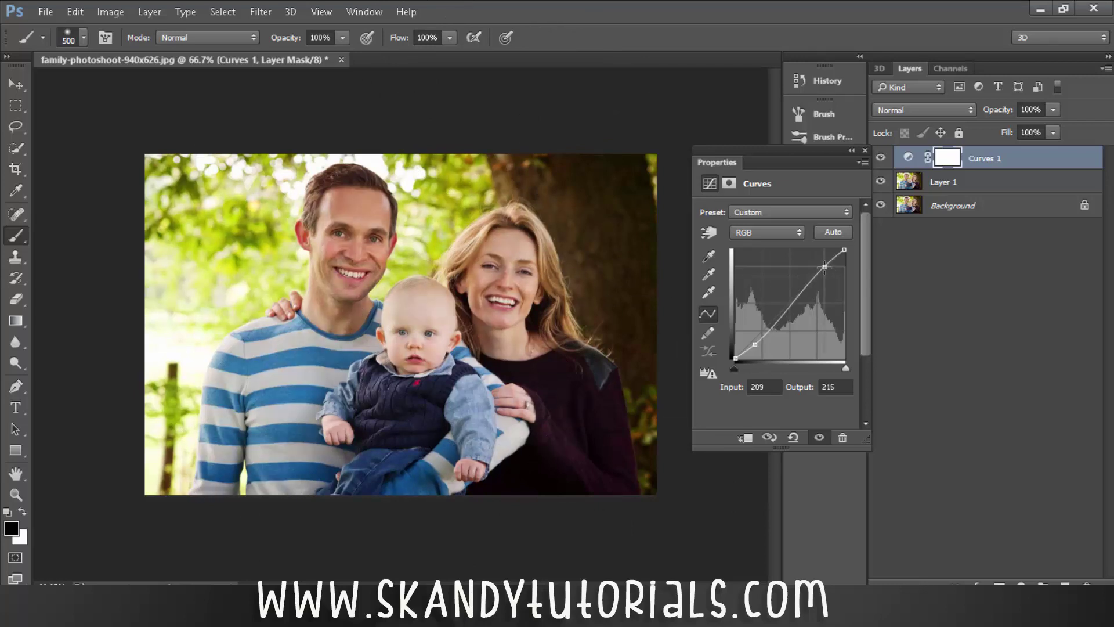
{"action": "left_click_drag", "start_coordinate": [824, 267], "coordinate": [824, 266]}
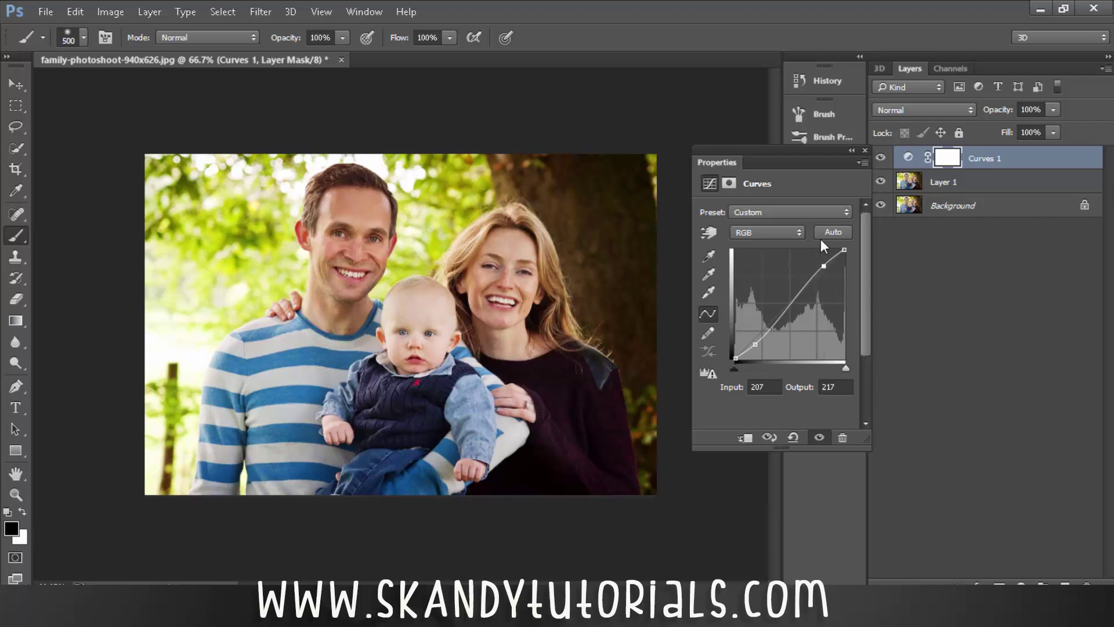
- Give the Red curve three points, with the shadows at input 71, output 59 and the highlights at input 188, output 194
{"action": "left_click", "coordinate": [775, 231]}
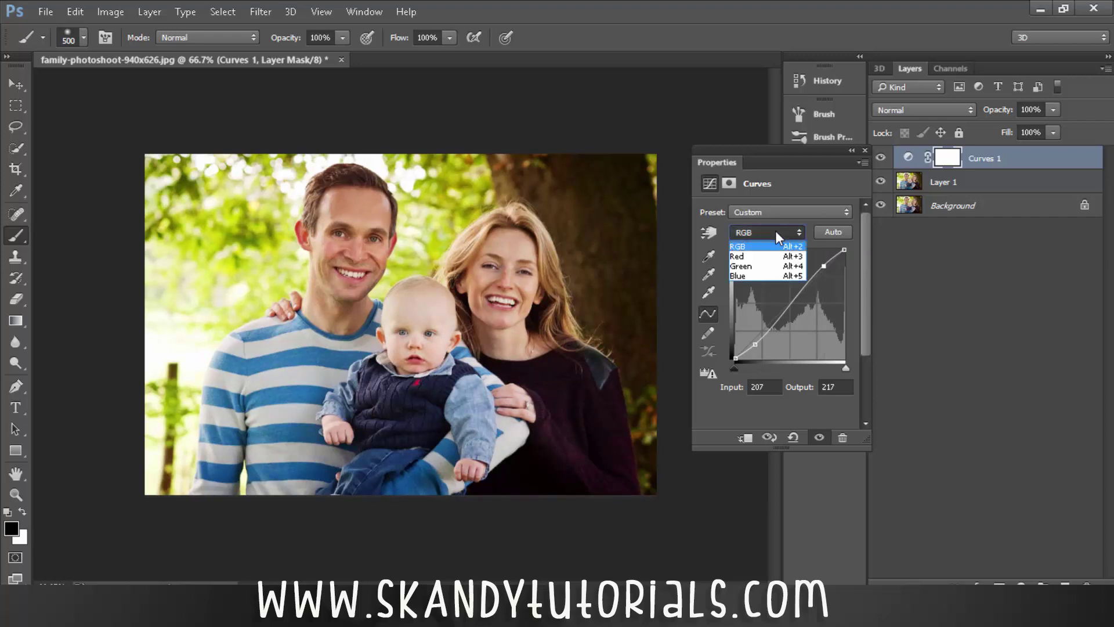
{"action": "left_click", "coordinate": [768, 255]}
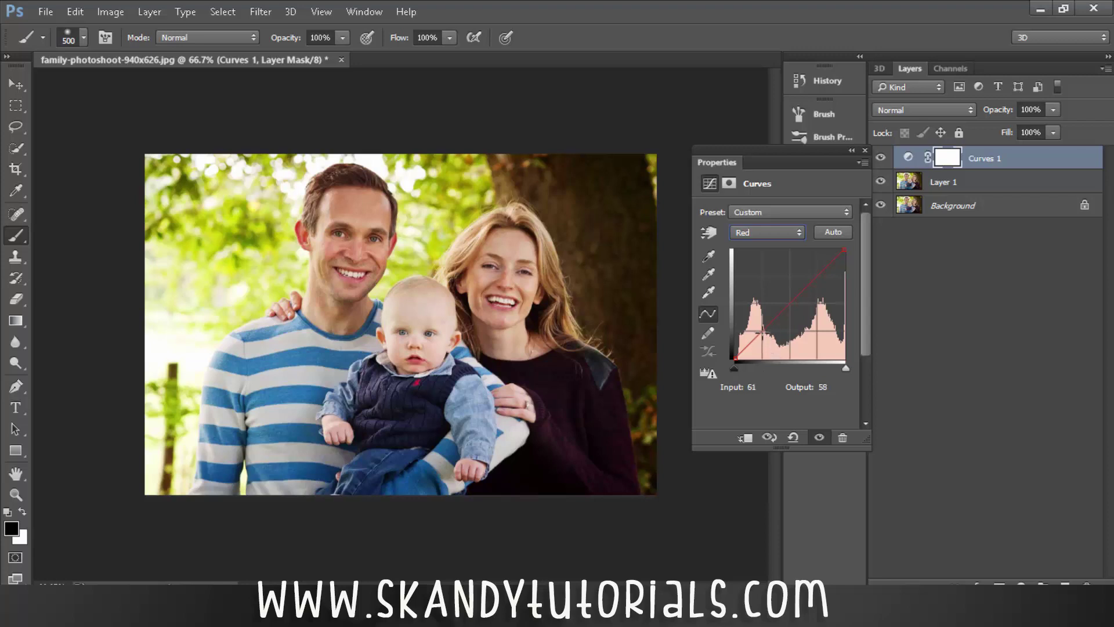
{"action": "left_click", "coordinate": [762, 331]}
{"action": "left_click", "coordinate": [790, 304]}
{"action": "left_click", "coordinate": [816, 277]}
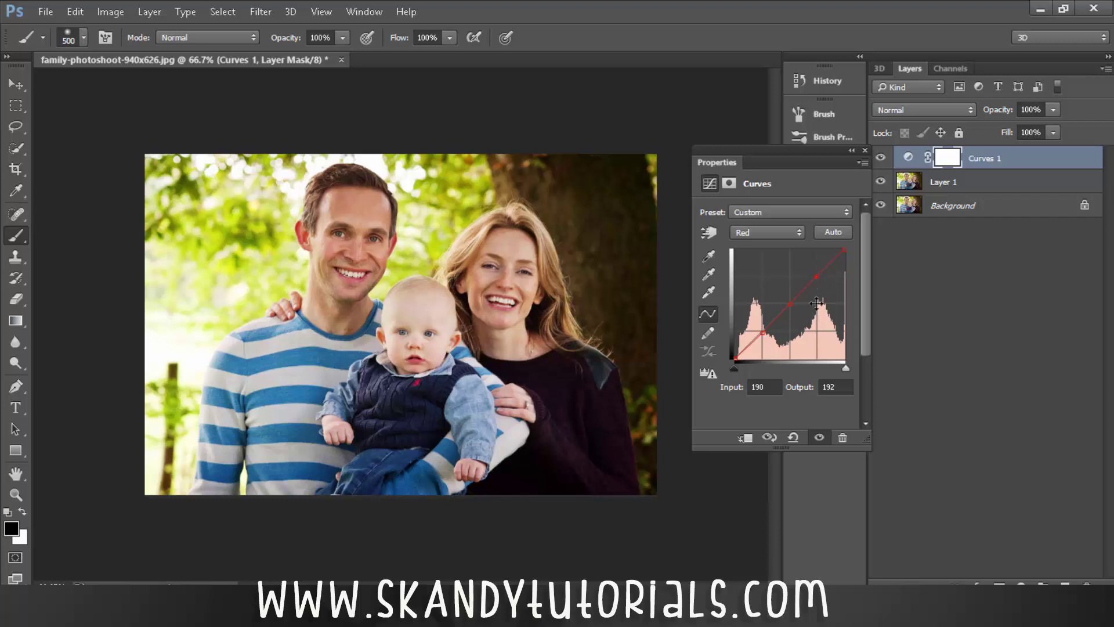
{"action": "left_click", "coordinate": [761, 333]}
{"action": "left_click_drag", "start_coordinate": [761, 333], "coordinate": [765, 333]}
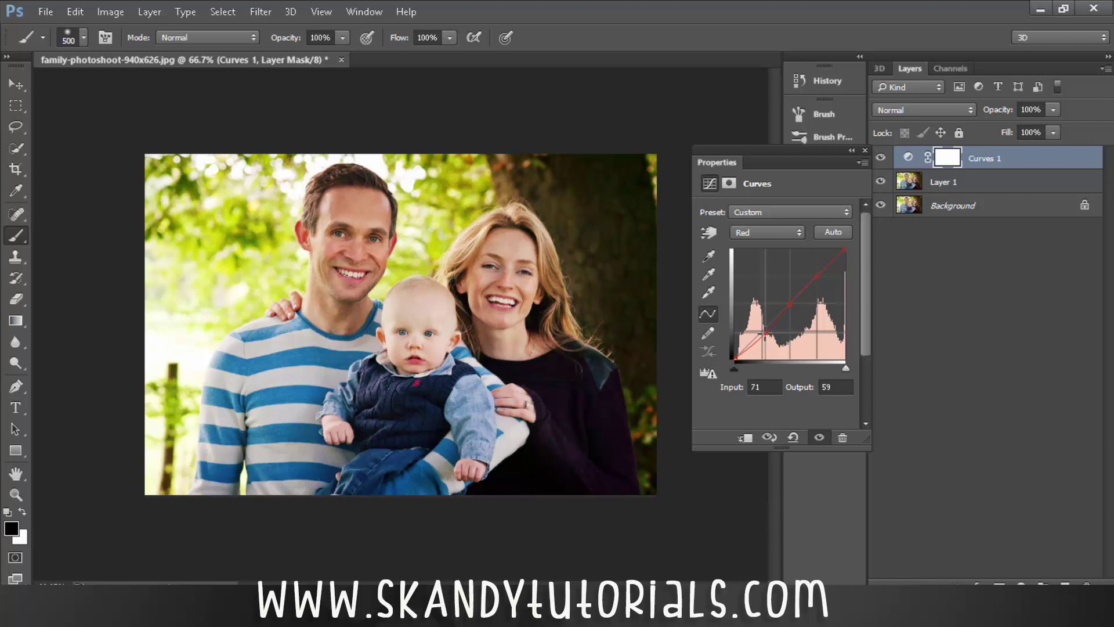
{"action": "left_click", "coordinate": [815, 276]}
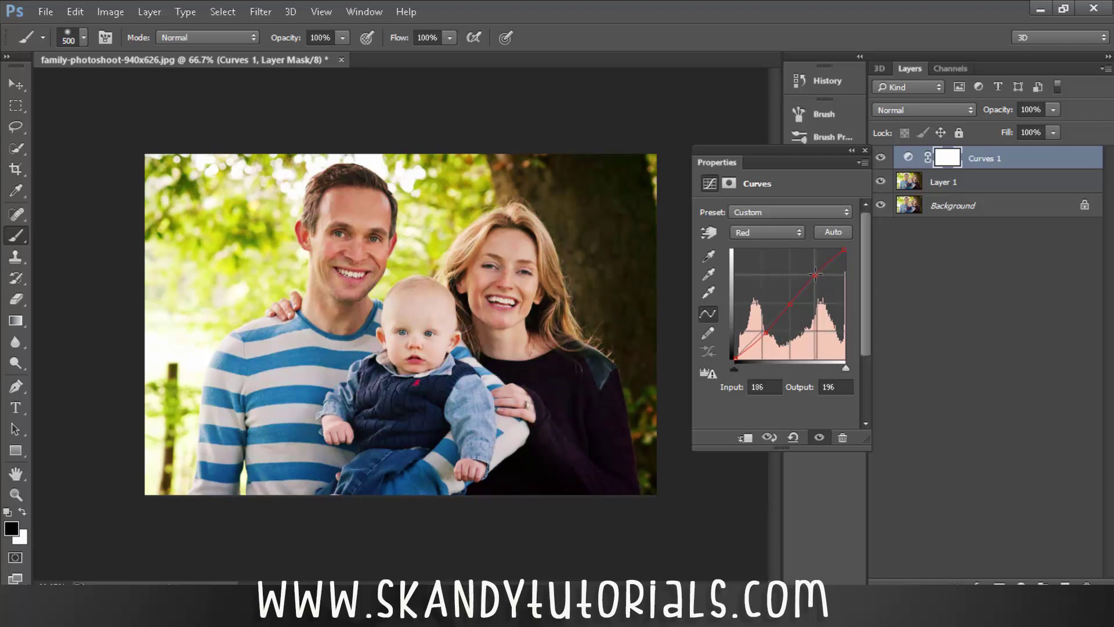
{"action": "mouse_move", "coordinate": [815, 274]}
{"action": "left_mouse_down"}
{"action": "mouse_move", "coordinate": [805, 256]}
{"action": "mouse_move", "coordinate": [823, 271]}
{"action": "mouse_move", "coordinate": [802, 273]}
{"action": "mouse_move", "coordinate": [815, 275]}
{"action": "left_mouse_up"}
- Give the Green curve three points, with the shadows at input 67, output 55 and the highlights at input 190, output 198
{"action": "left_click", "coordinate": [768, 230]}
{"action": "left_click", "coordinate": [761, 262]}
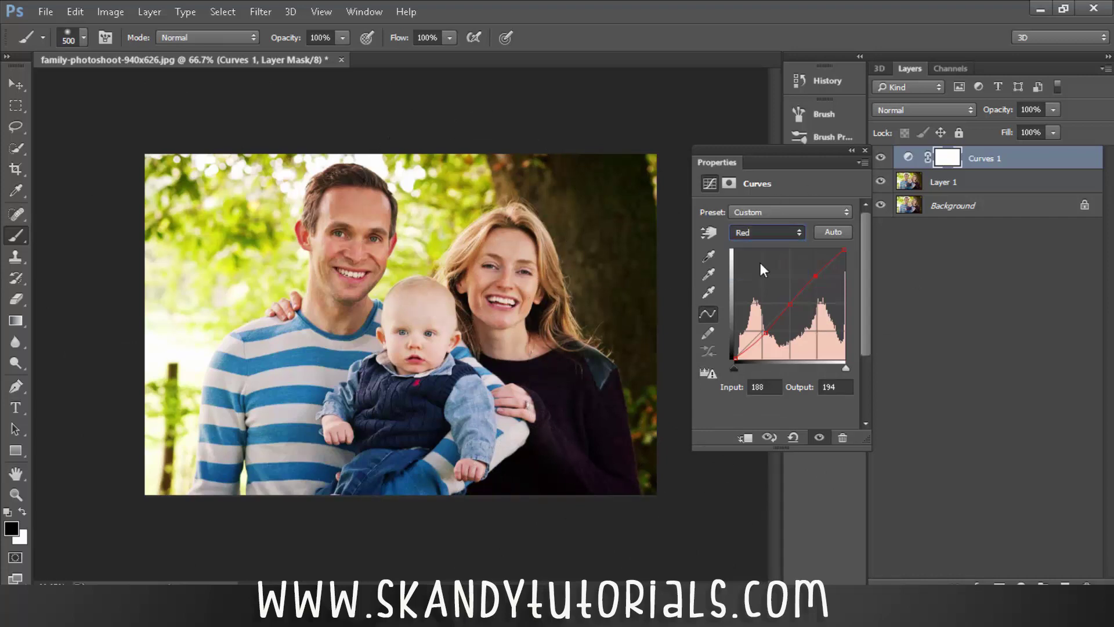
{"action": "left_click", "coordinate": [763, 331]}
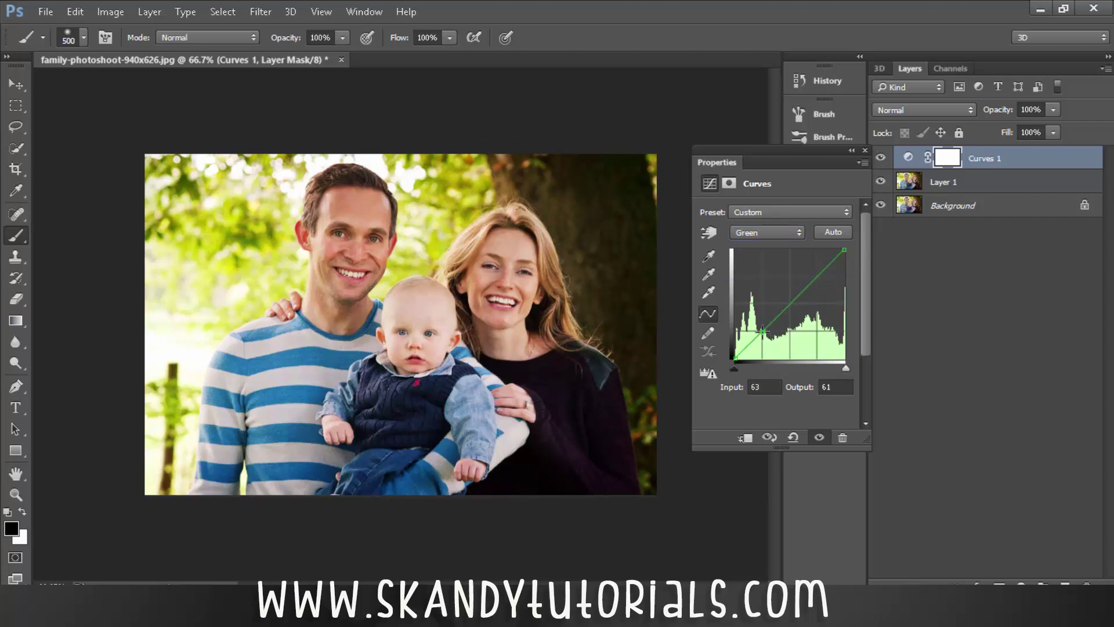
{"action": "left_click", "coordinate": [790, 304]}
{"action": "left_click", "coordinate": [818, 275]}
{"action": "left_click_drag", "start_coordinate": [761, 331], "coordinate": [764, 334]}
{"action": "left_click_drag", "start_coordinate": [817, 275], "coordinate": [816, 274]}
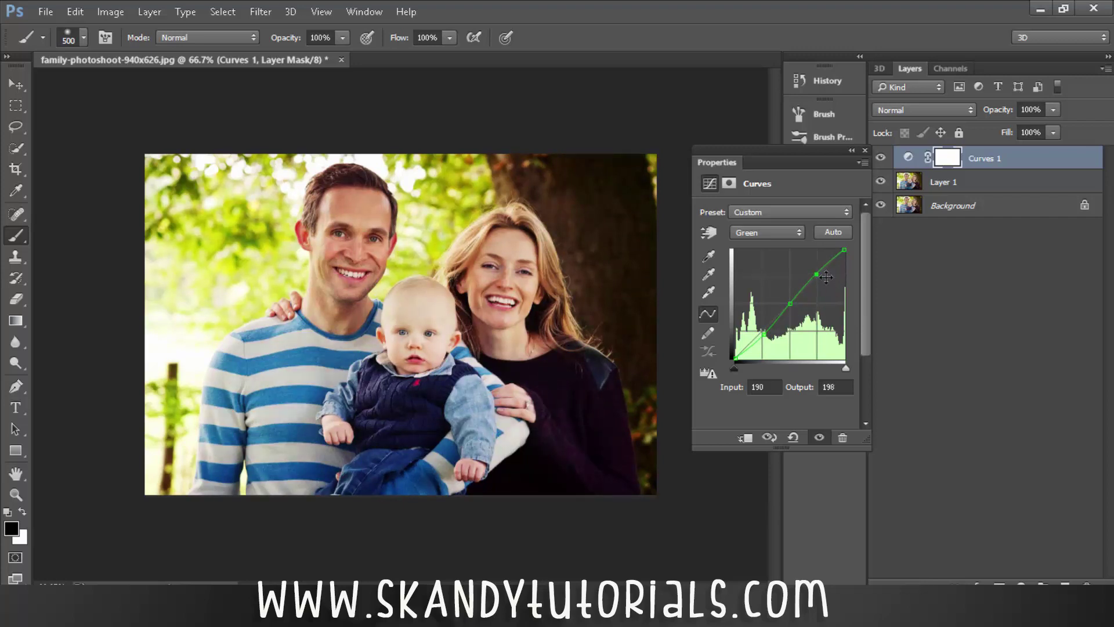
- Add a highlight point to the Blue curve and raise its shadow point to input 57, output 67
{"action": "left_click", "coordinate": [753, 232]}
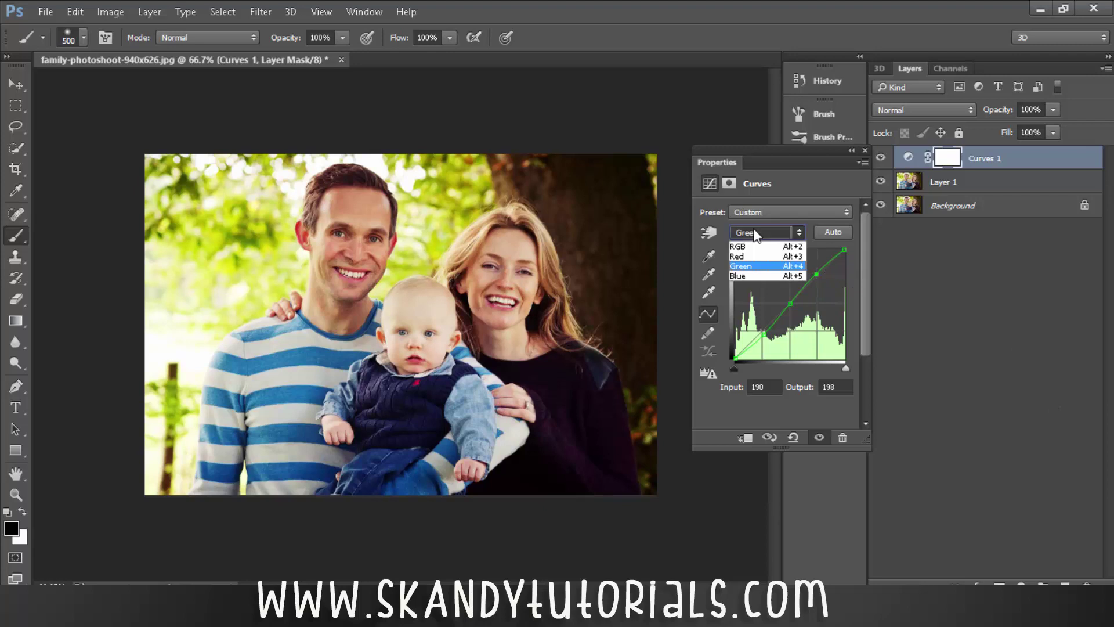
{"action": "left_click", "coordinate": [757, 276]}
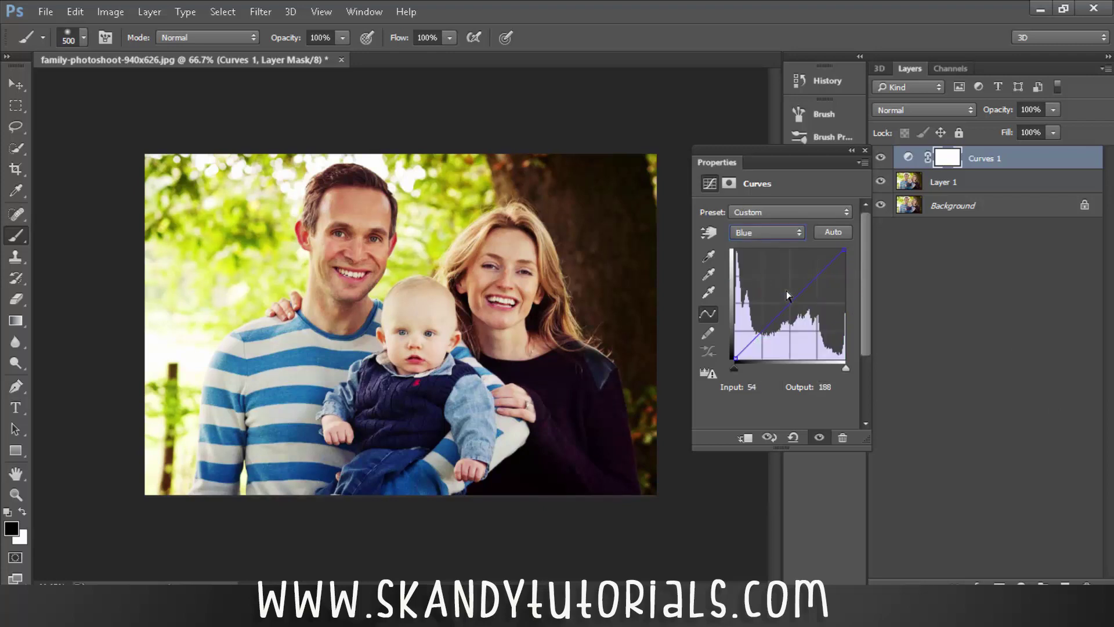
{"action": "left_click", "coordinate": [762, 331]}
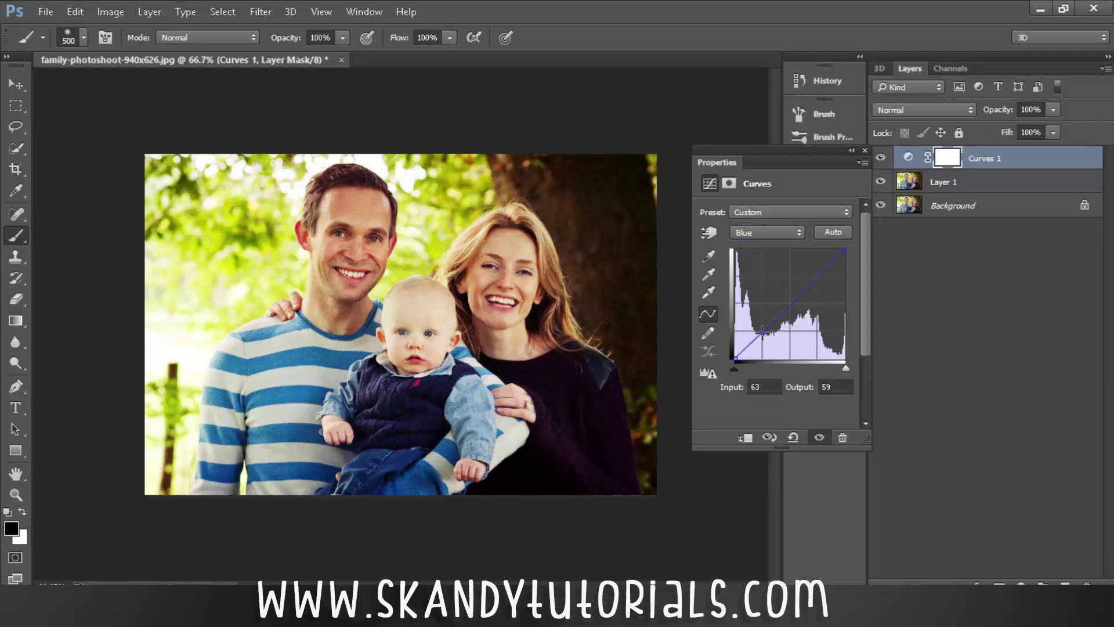
{"action": "left_click", "coordinate": [819, 276]}
{"action": "left_click", "coordinate": [762, 333]}
{"action": "mouse_move", "coordinate": [761, 333]}
{"action": "left_mouse_down"}
{"action": "mouse_move", "coordinate": [789, 357]}
{"action": "mouse_move", "coordinate": [759, 329]}
{"action": "left_mouse_up"}
{"action": "left_click_drag", "start_coordinate": [760, 329], "coordinate": [760, 330]}
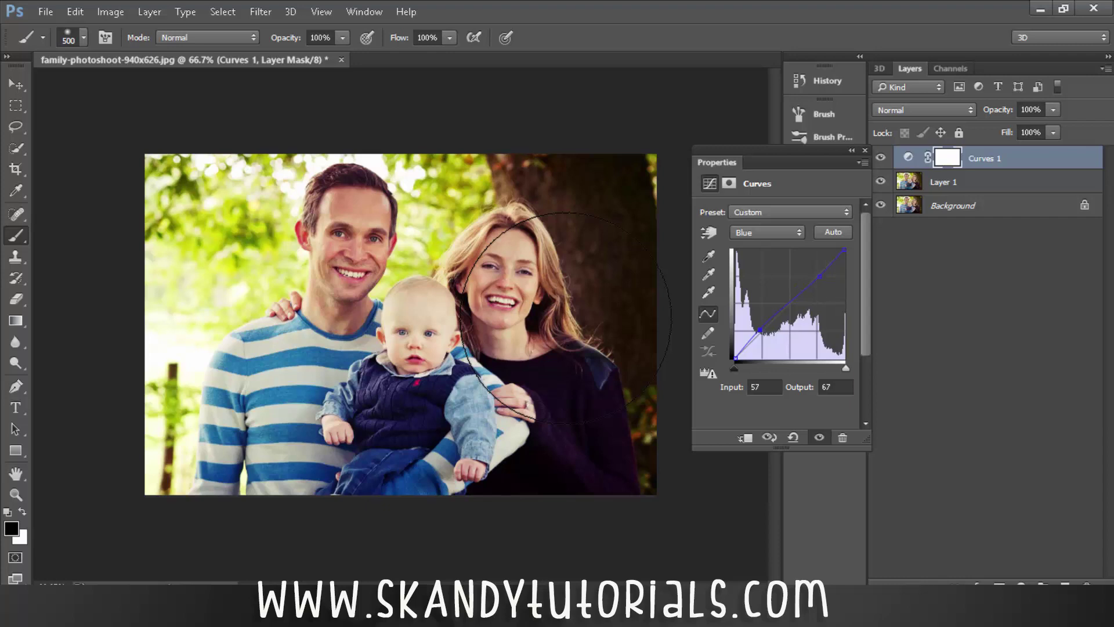
- Review the RGB, Red, Green and Blue curves one after another and close the curve settings
{"action": "left_click", "coordinate": [778, 234]}
{"action": "left_click", "coordinate": [751, 246]}
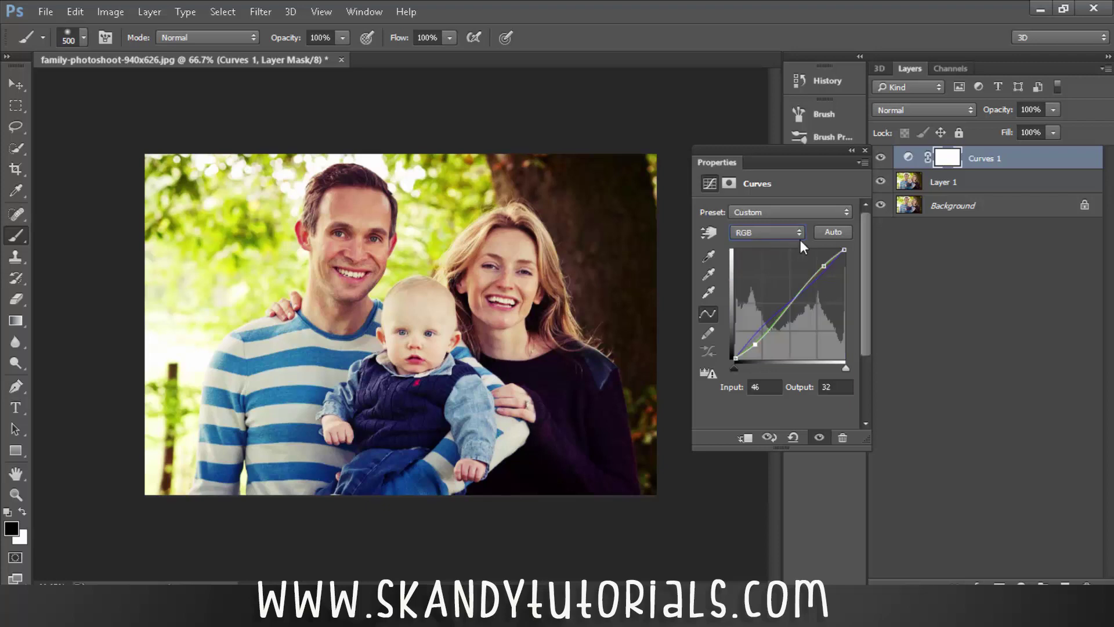
{"action": "left_click", "coordinate": [772, 233]}
{"action": "left_click", "coordinate": [766, 254]}
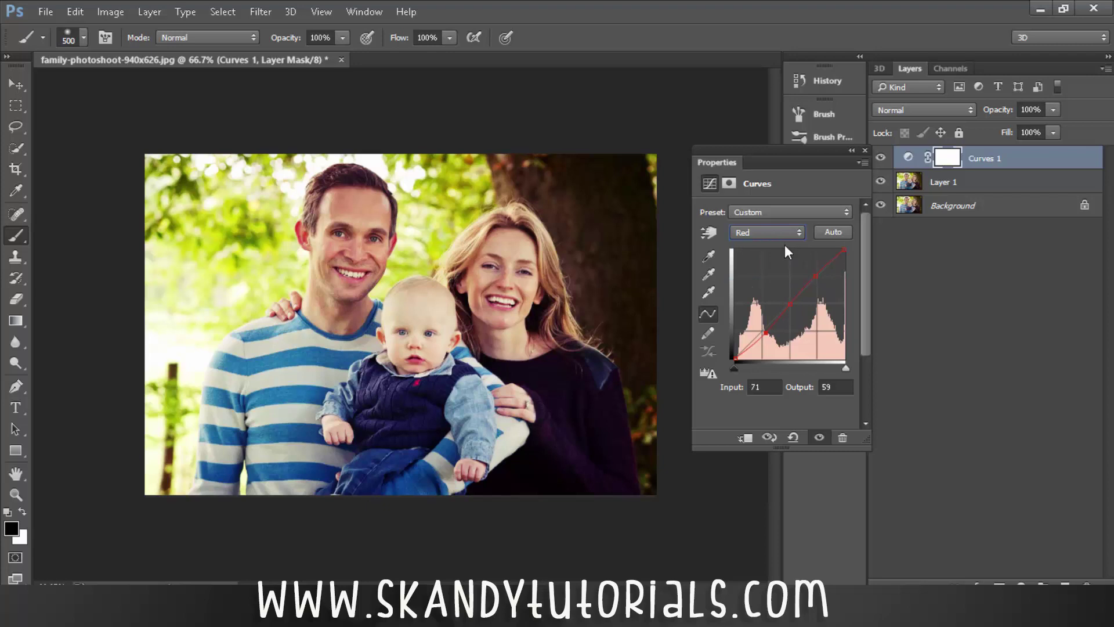
{"action": "left_click", "coordinate": [774, 234]}
{"action": "left_click", "coordinate": [771, 264]}
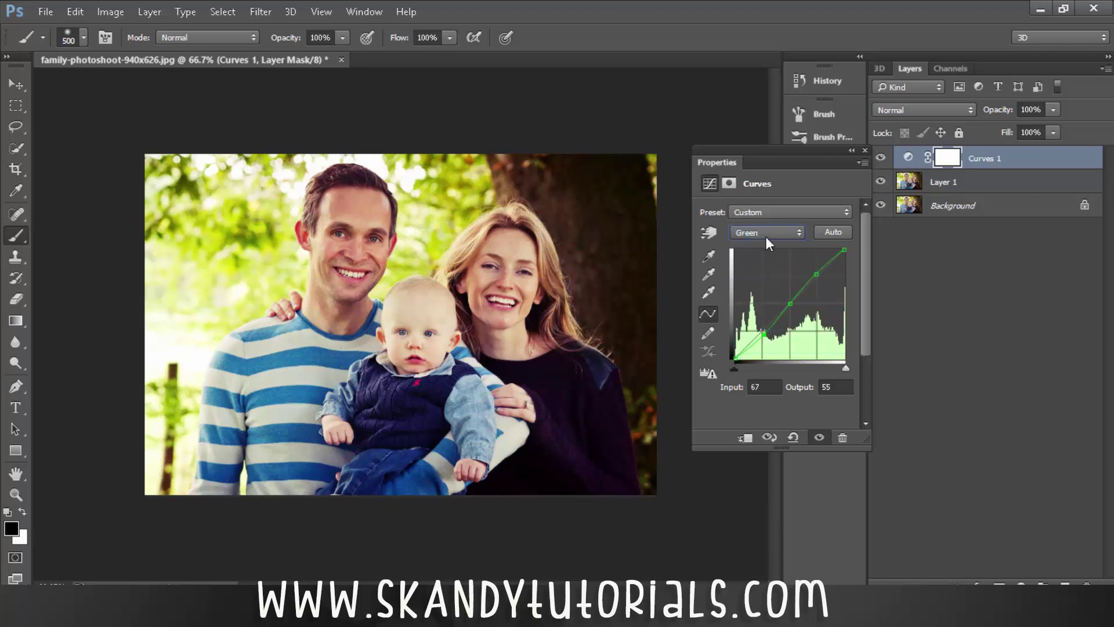
{"action": "left_click", "coordinate": [767, 233]}
{"action": "left_click", "coordinate": [768, 273]}
{"action": "left_click", "coordinate": [803, 233]}
{"action": "left_click", "coordinate": [767, 243]}
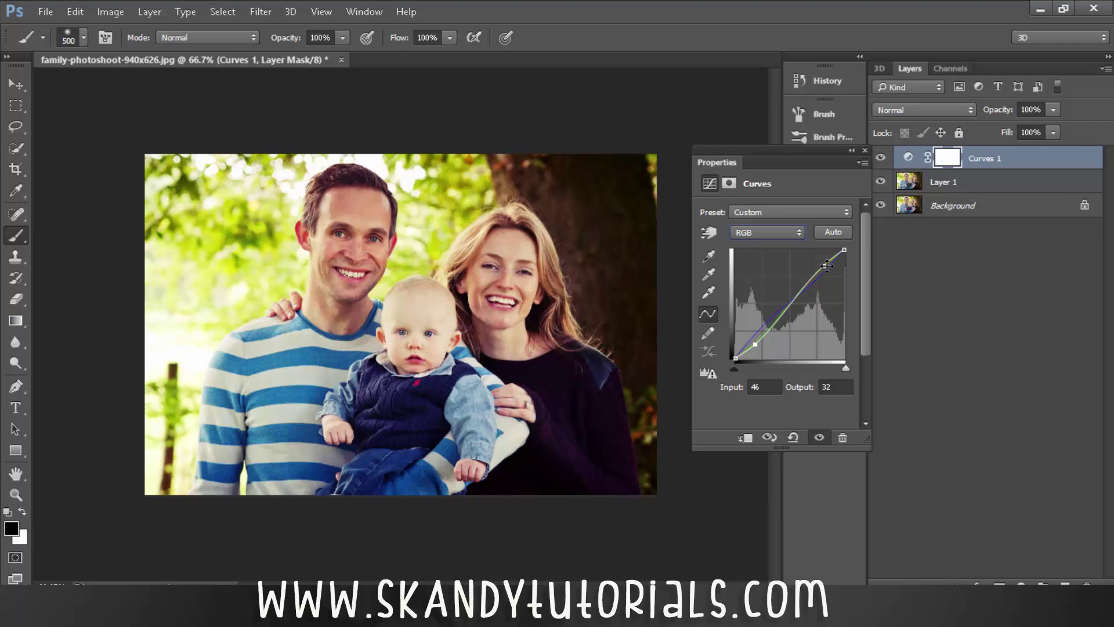
{"action": "left_click", "coordinate": [864, 152]}
{"action": "left_click", "coordinate": [1024, 583]}
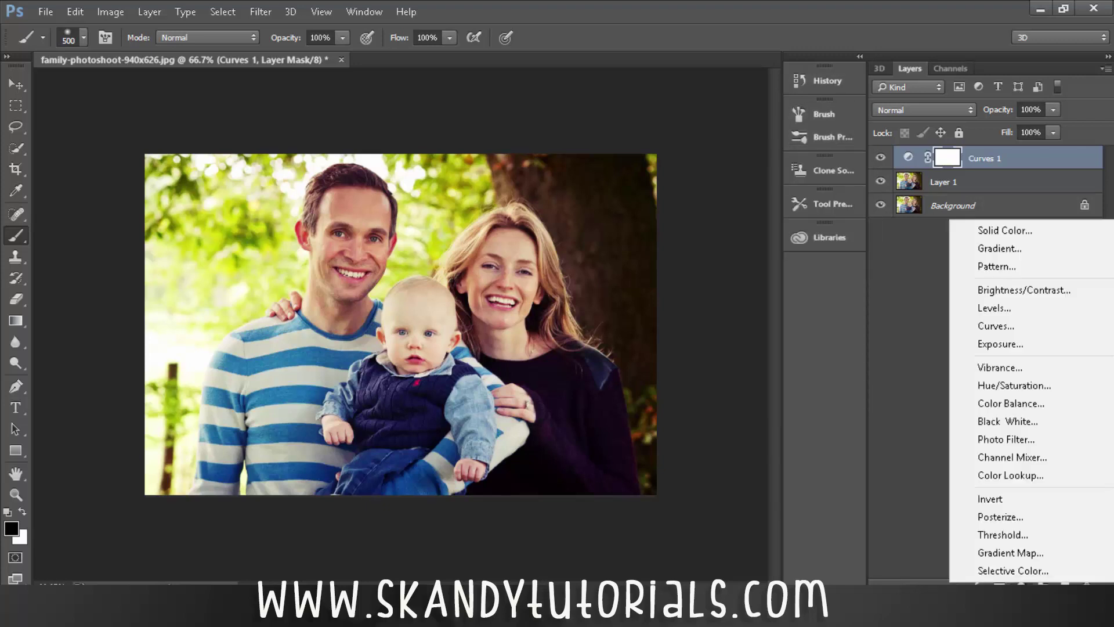
{"action": "left_click", "coordinate": [1008, 232]}
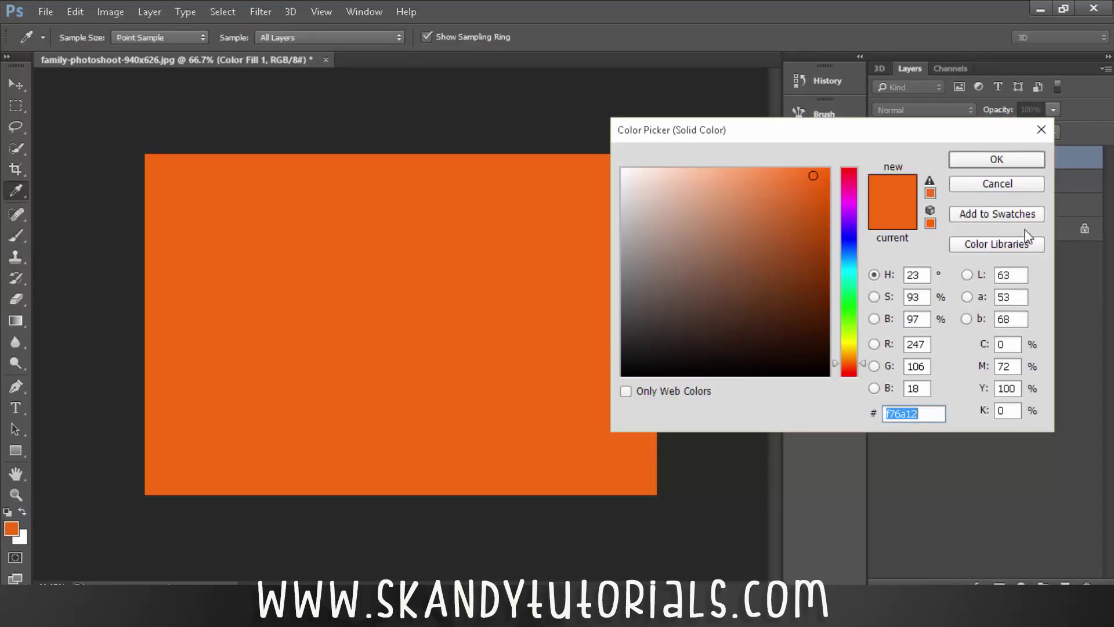
{"action": "left_click_drag", "start_coordinate": [819, 132], "coordinate": [921, 158]}
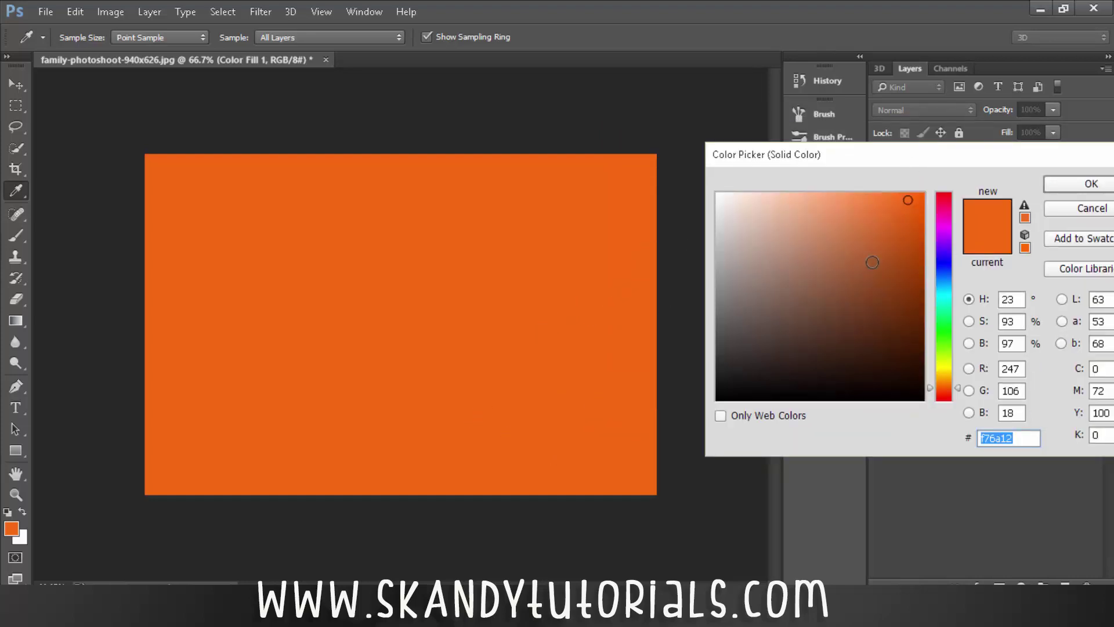
{"action": "left_click_drag", "start_coordinate": [913, 158], "coordinate": [789, 117]}
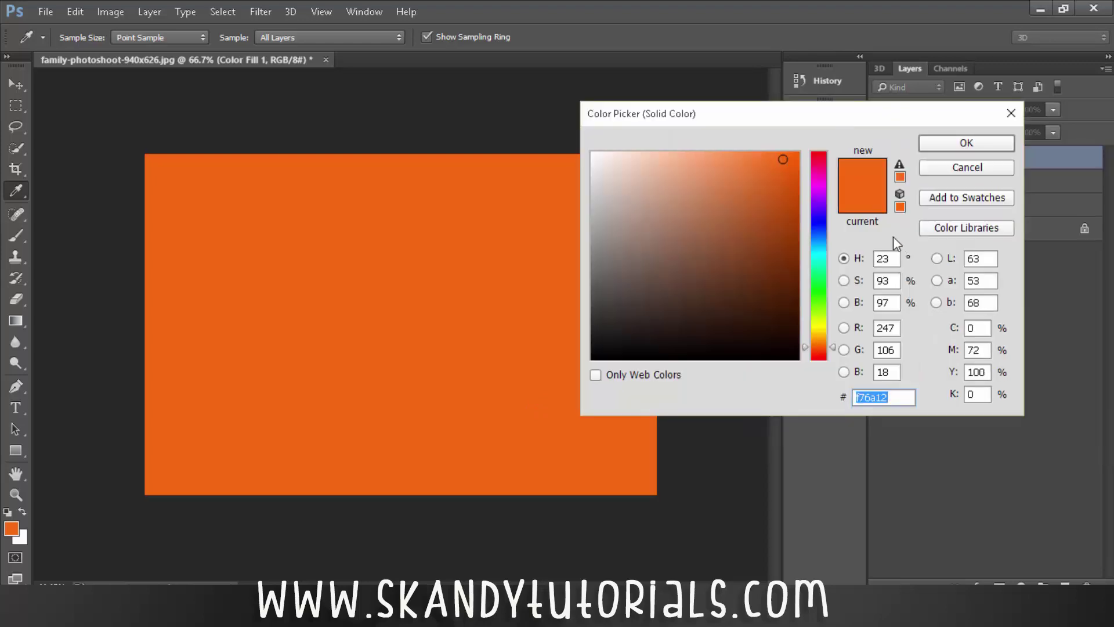
{"action": "left_click_drag", "start_coordinate": [821, 180], "coordinate": [820, 262]}
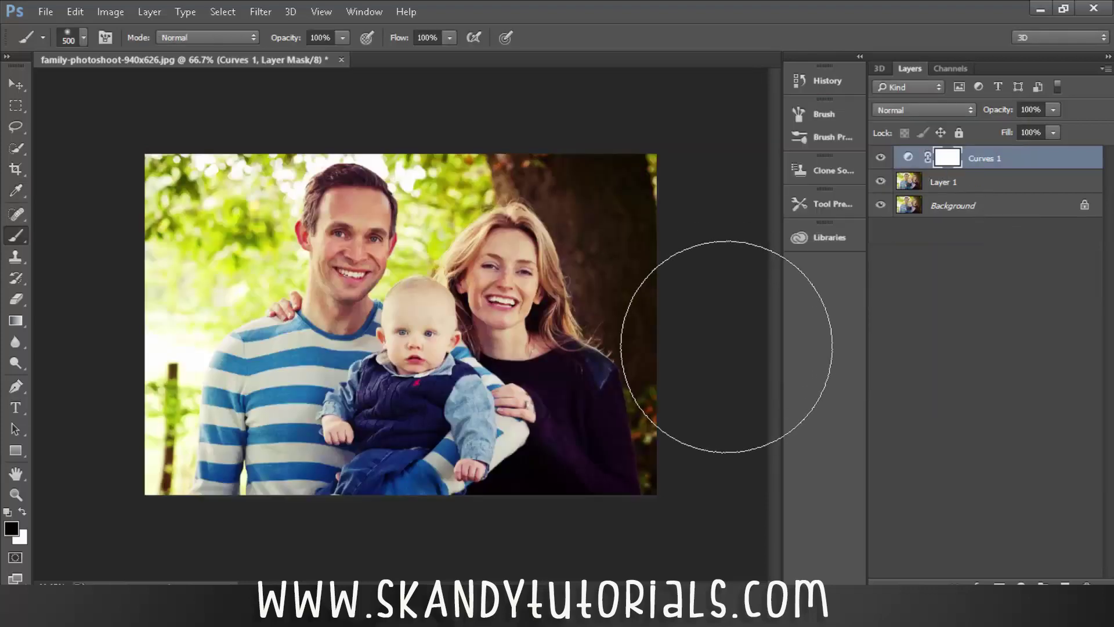
- Select the duplicated photo layer and sample a dark purple from the woman's sweater as the foreground colour
{"action": "left_click", "coordinate": [946, 185]}
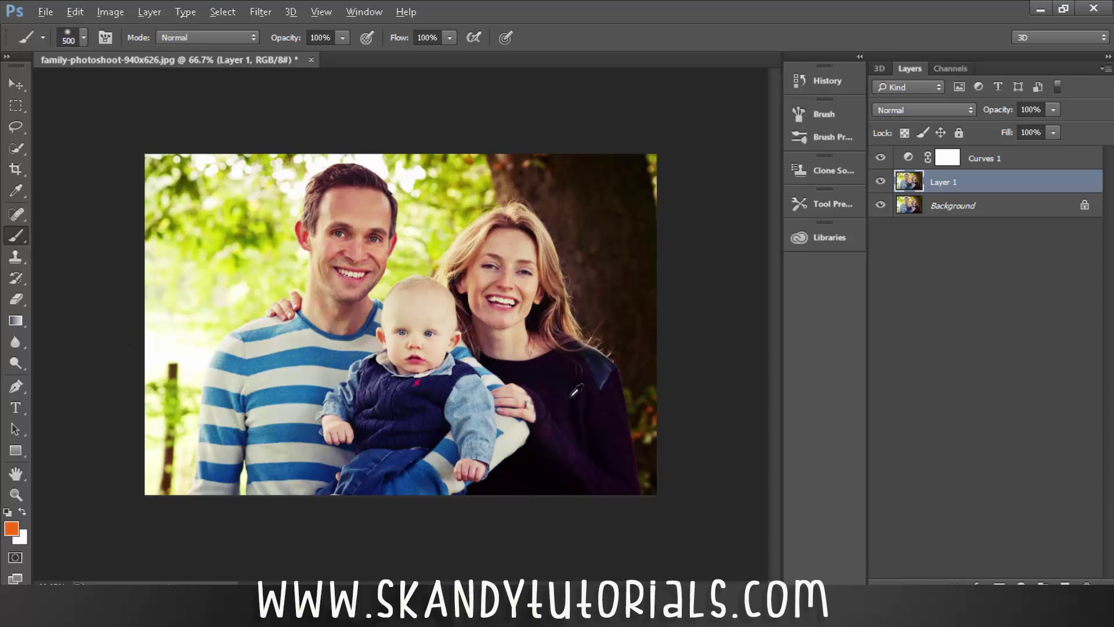
{"action": "left_click", "coordinate": [549, 422], "text": "alt"}
{"action": "key", "text": "ctrl+plus"}
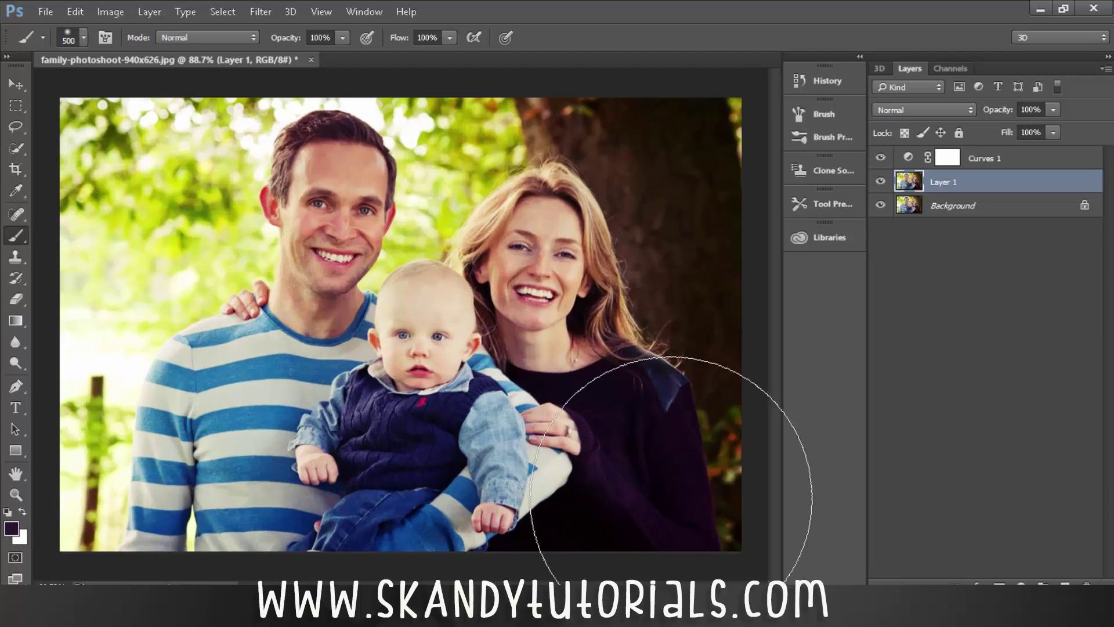
{"action": "scroll", "coordinate": [657, 487], "scroll_direction": "up", "scroll_amount": 5}
{"action": "scroll", "coordinate": [658, 499], "scroll_direction": "up", "scroll_amount": 2}
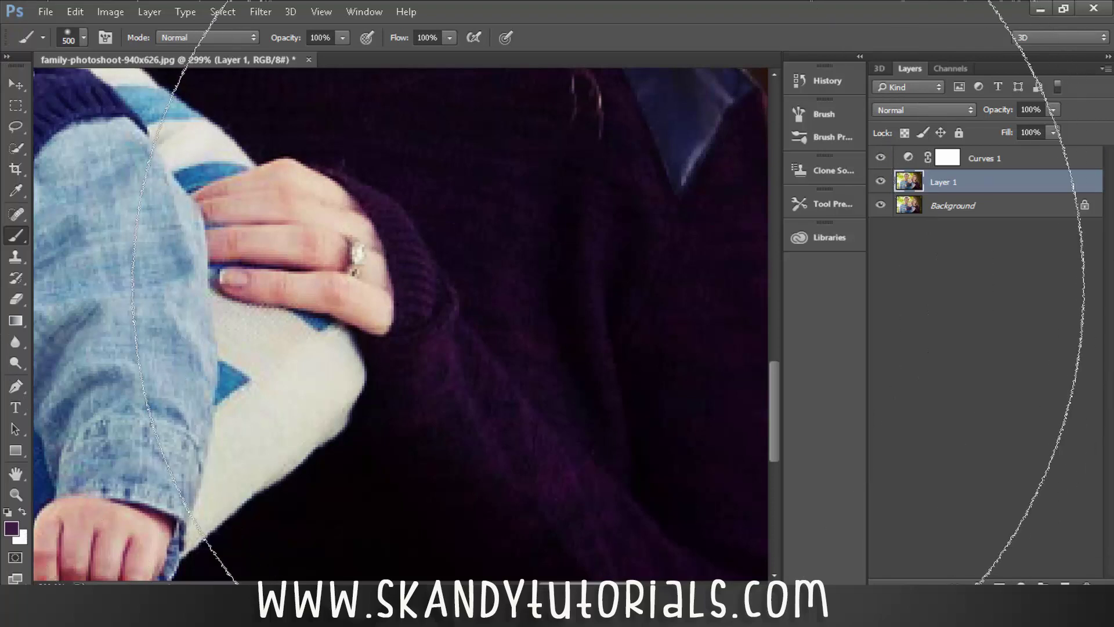
{"action": "scroll", "coordinate": [567, 281], "scroll_direction": "down", "scroll_amount": 4}
{"action": "scroll", "coordinate": [551, 281], "scroll_direction": "down", "scroll_amount": 1}
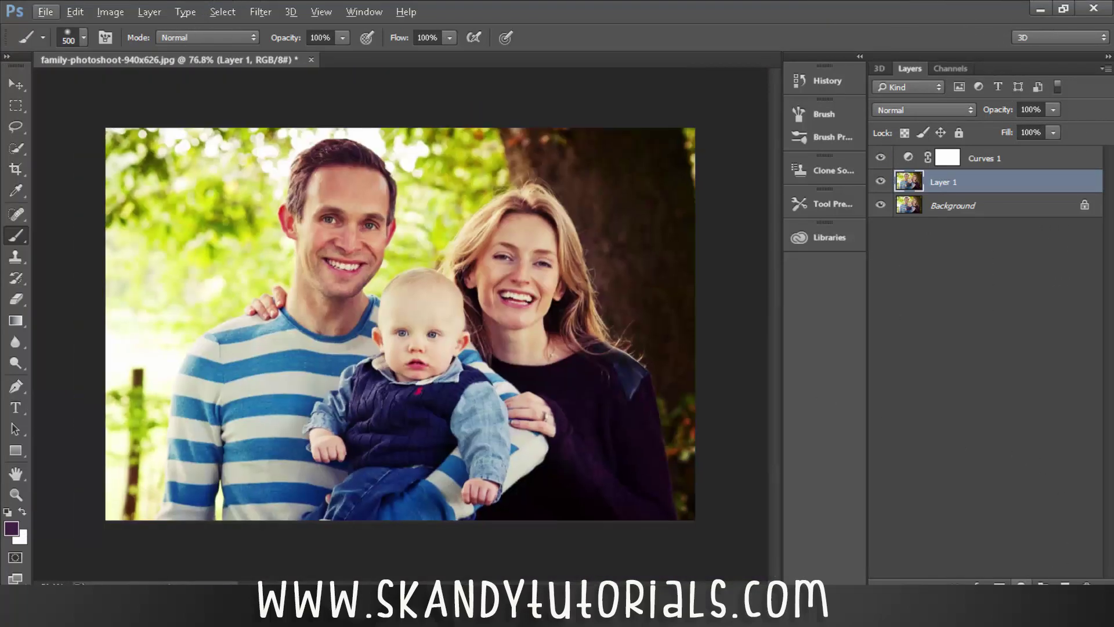
- Add a Solid Color fill layer in dark purple #43234a directly above the duplicated photo layer
{"action": "left_click", "coordinate": [1021, 581]}
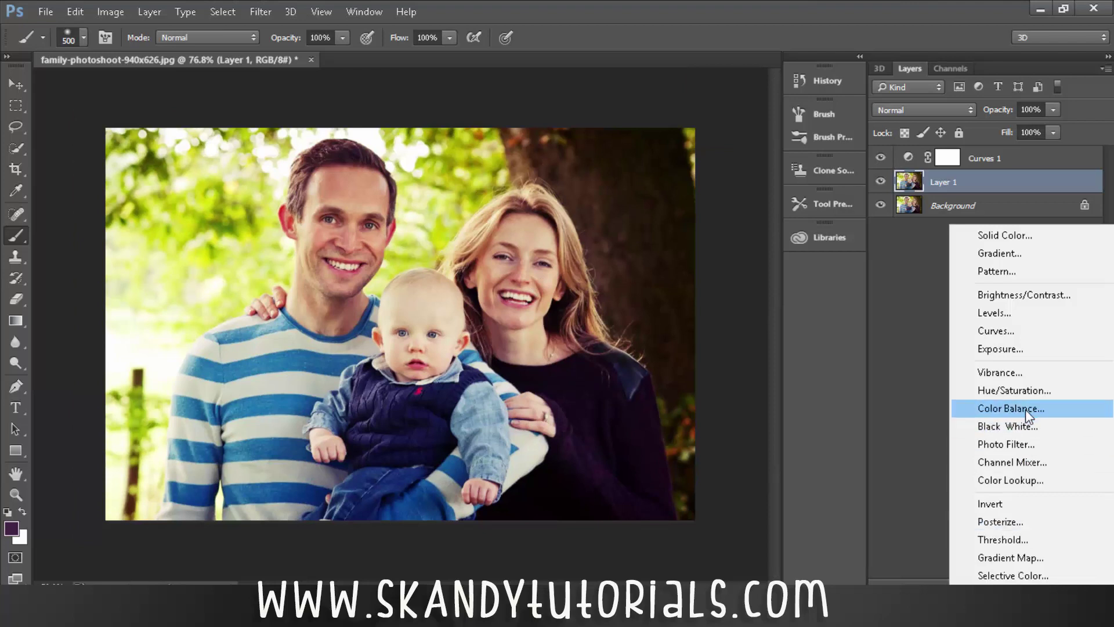
{"action": "left_click", "coordinate": [1003, 235]}
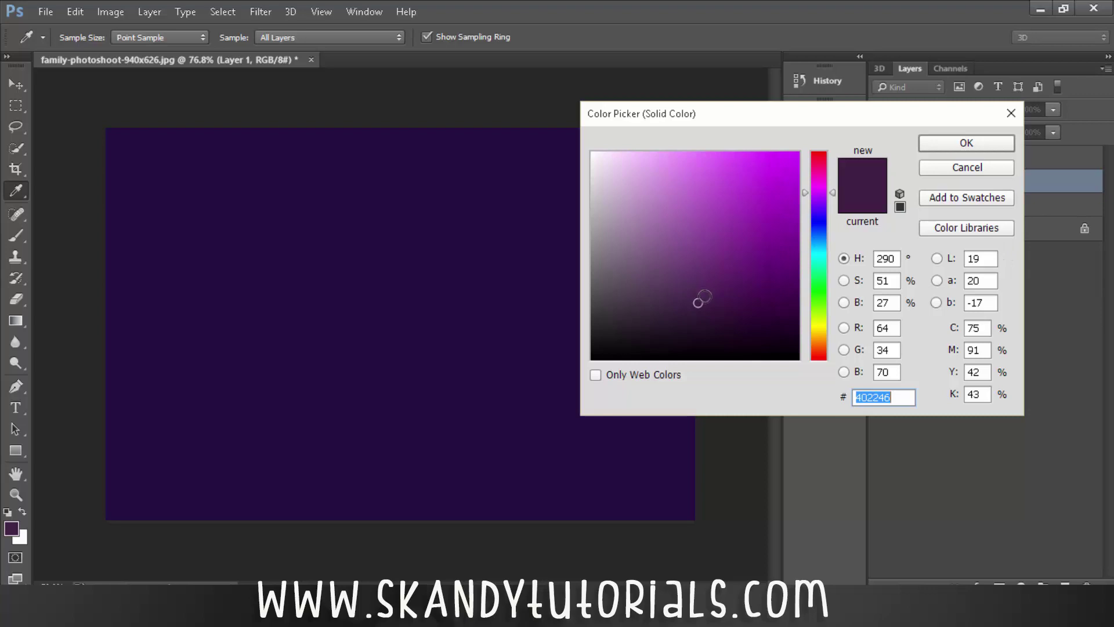
{"action": "left_click", "coordinate": [702, 299]}
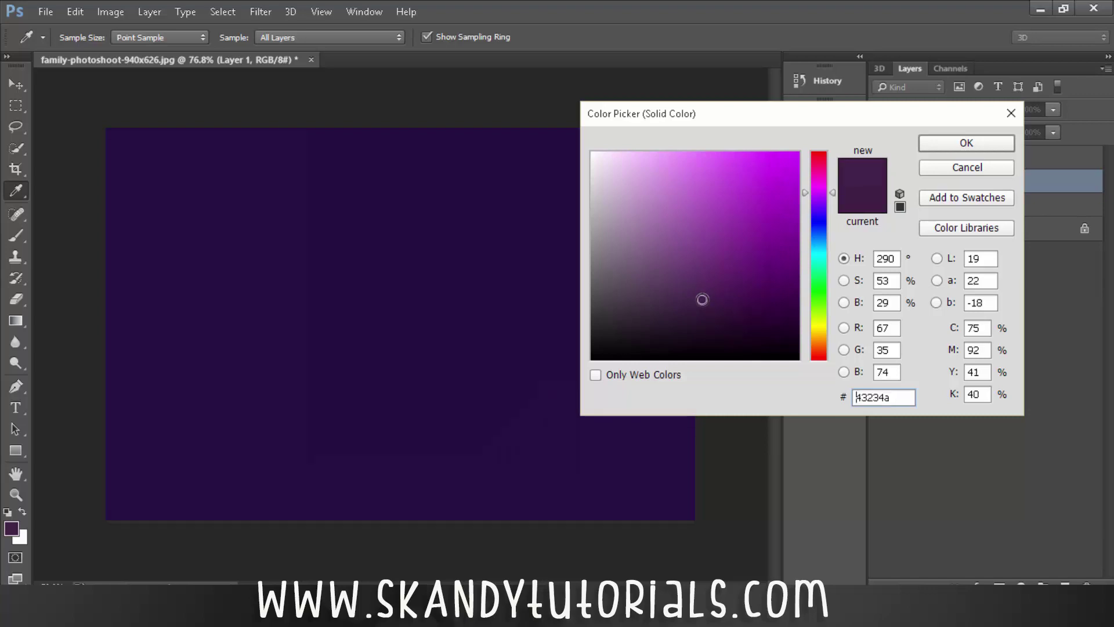
{"action": "left_click", "coordinate": [987, 141]}
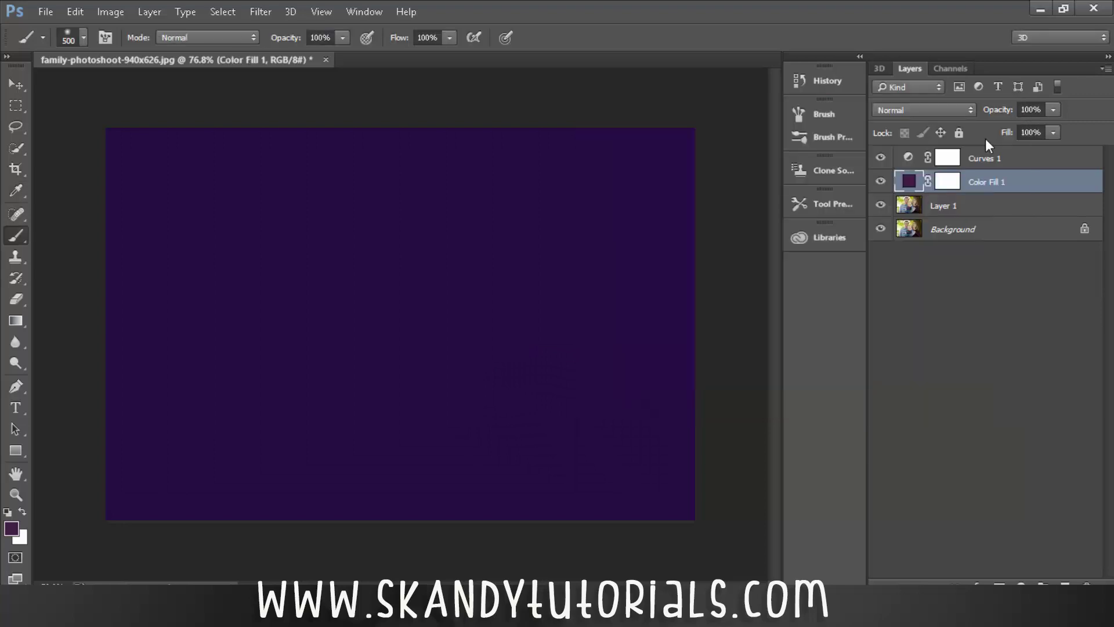
- Set the purple fill layer's blend mode to Exclusion, lower its opacity and deselect all layers
{"action": "left_click", "coordinate": [951, 113]}
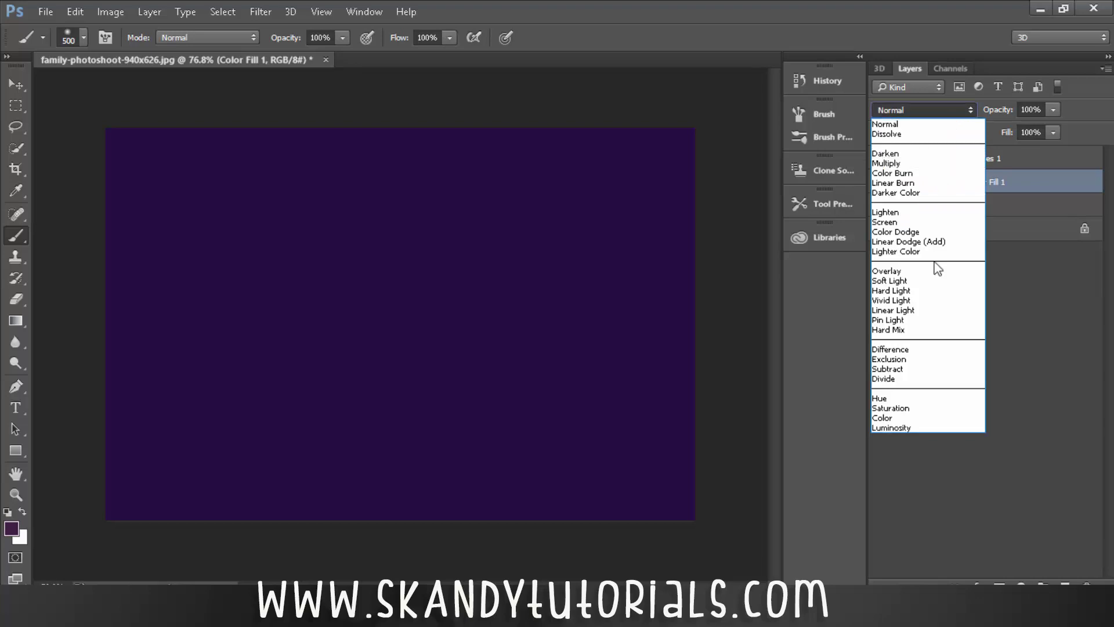
{"action": "left_click", "coordinate": [919, 359]}
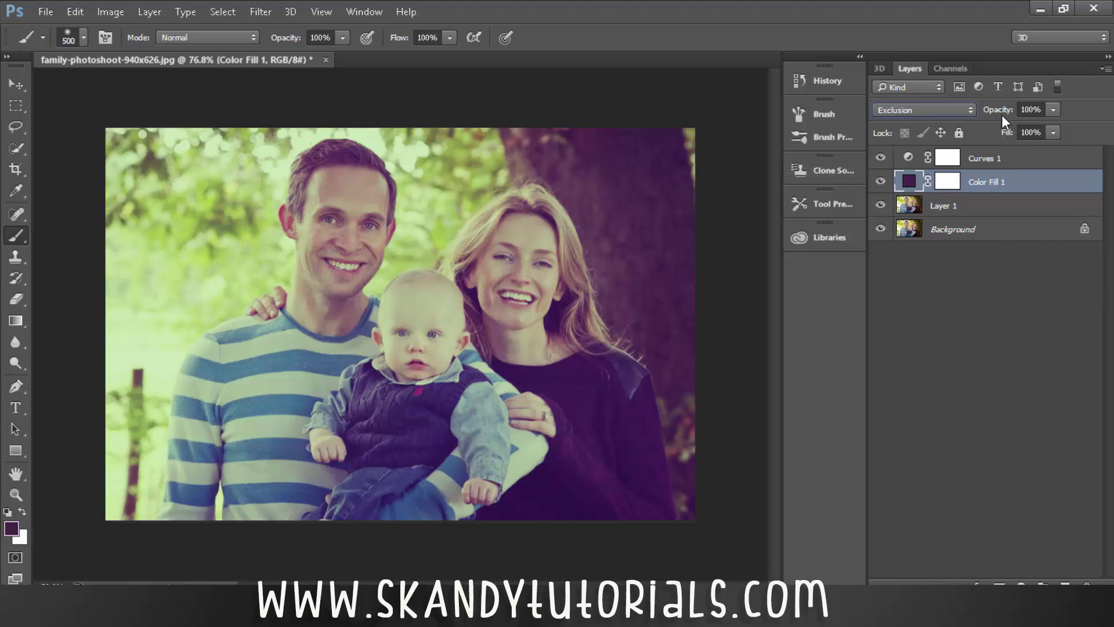
{"action": "mouse_move", "coordinate": [1000, 116]}
{"action": "left_mouse_down"}
{"action": "mouse_move", "coordinate": [982, 118]}
{"action": "mouse_move", "coordinate": [1007, 118]}
{"action": "left_mouse_up"}
{"action": "left_click_drag", "start_coordinate": [1008, 118], "coordinate": [994, 118]}
{"action": "left_click_drag", "start_coordinate": [995, 118], "coordinate": [992, 119]}
{"action": "left_click", "coordinate": [994, 302]}
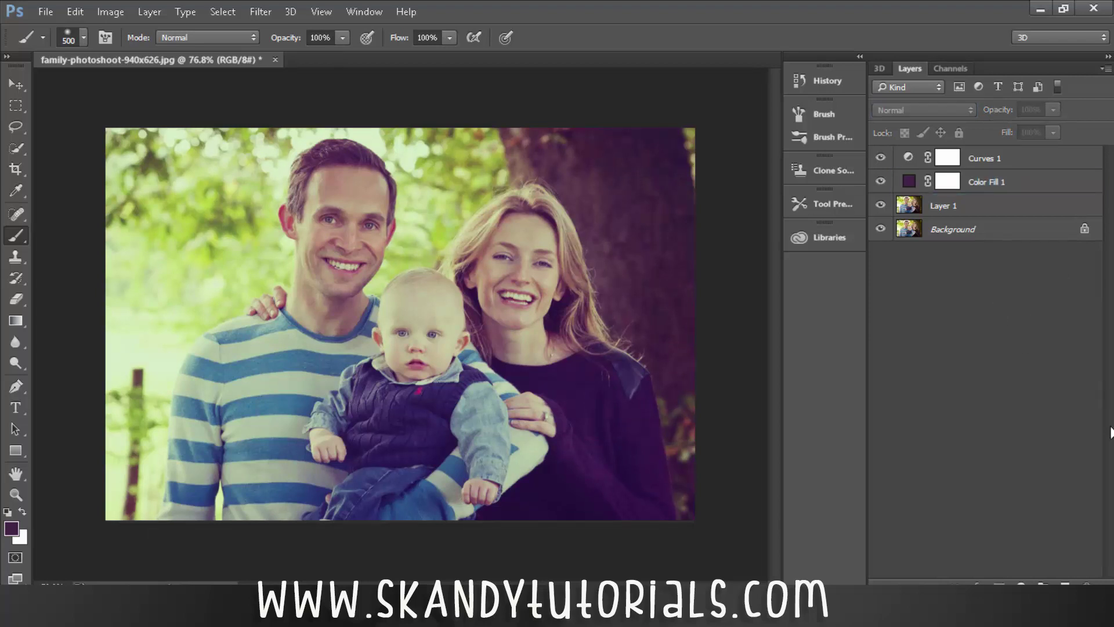
- Add a Photo Filter adjustment layer at the top of the layer stack with the Warming Filter (85) preset
{"action": "left_click", "coordinate": [1020, 583]}
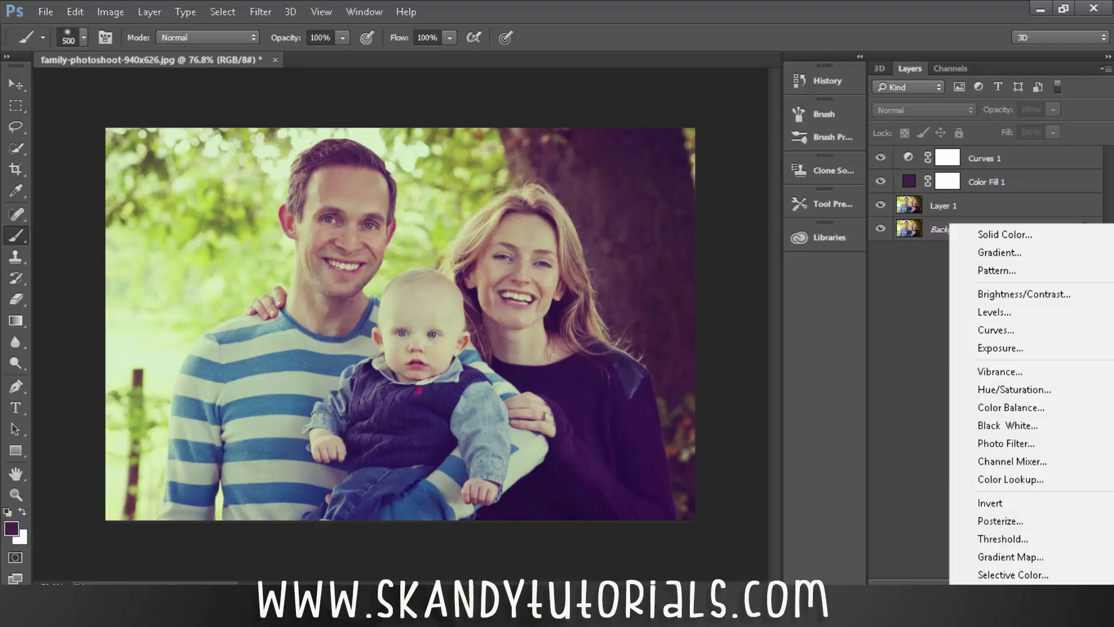
{"action": "left_click", "coordinate": [1019, 444]}
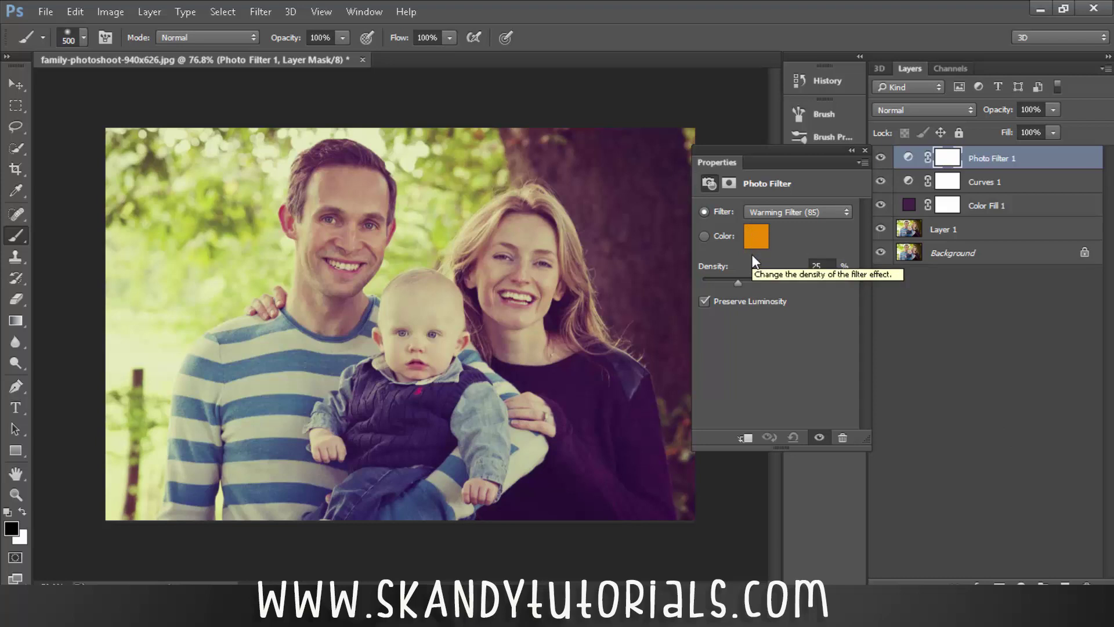
{"action": "left_click", "coordinate": [790, 210]}
{"action": "left_click", "coordinate": [788, 228]}
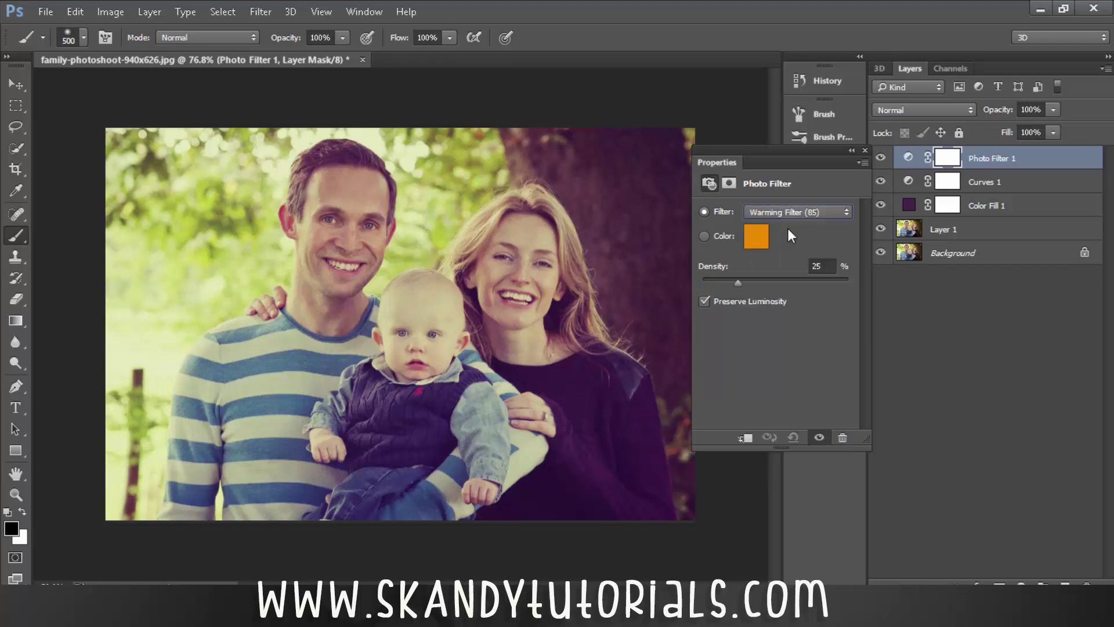
- Try the Photo Filter presets one after another, from the warming and cooling filters through to Underwater
{"action": "key", "text": "Down"}
{"action": "key", "text": "Down"}
{"action": "key", "text": "Down"}
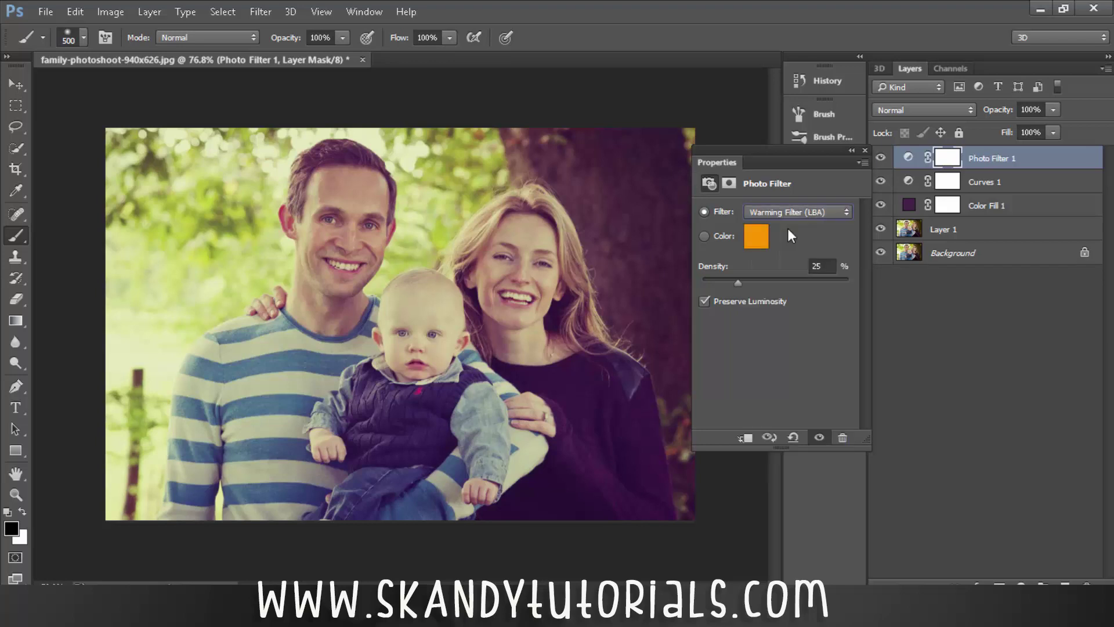
{"action": "key", "text": "Down"}
{"action": "key", "text": "Down"}
{"action": "key", "text": "Down"}
{"action": "key", "text": "Down"}
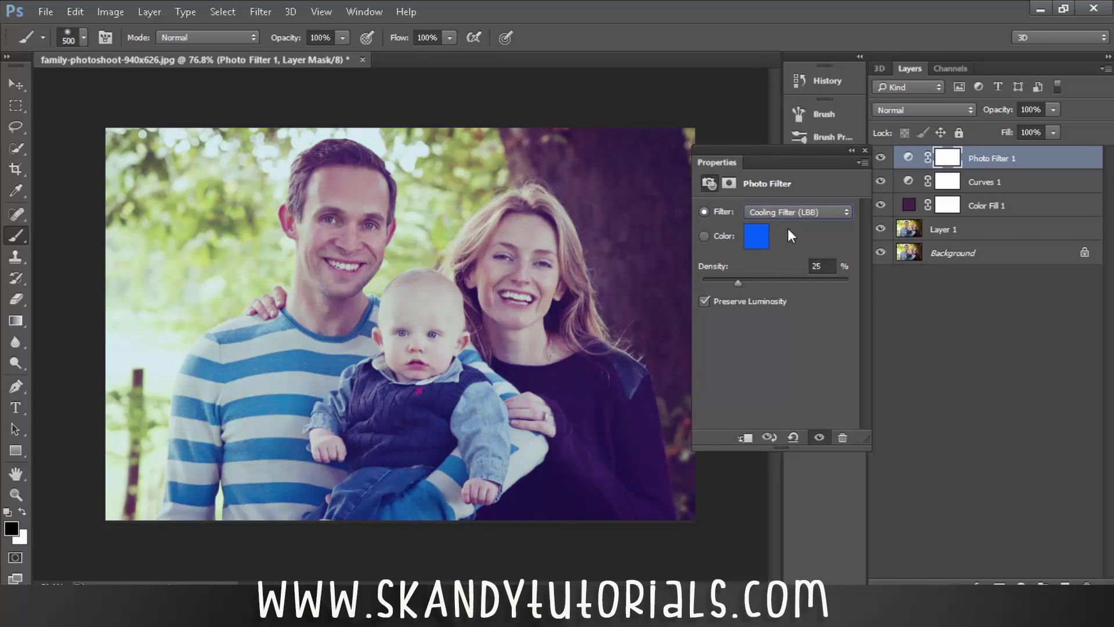
{"action": "key", "text": "Down"}
{"action": "key", "text": "Down"}
{"action": "key", "text": "Down"}
{"action": "key", "text": "Down"}
{"action": "key", "text": "Down"}
{"action": "key", "text": "Down"}
{"action": "key", "text": "Down"}
{"action": "key", "text": "Down"}
{"action": "key", "text": "Down"}
{"action": "key", "text": "Down"}
{"action": "key", "text": "Down"}
{"action": "key", "text": "Down"}
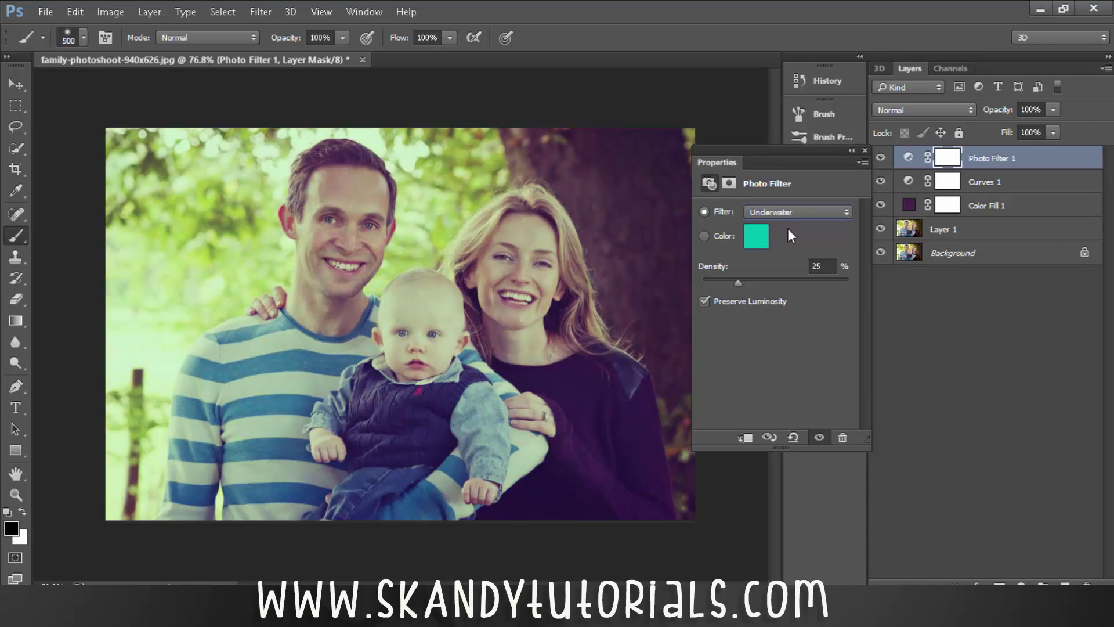
- Set the photo filter back to Warming Filter (85), switch it to its orange colour option with 30% density, and close its settings
{"action": "left_click", "coordinate": [831, 220]}
{"action": "left_click", "coordinate": [810, 216]}
{"action": "left_click", "coordinate": [705, 237]}
{"action": "left_click", "coordinate": [830, 267]}
{"action": "double_click", "coordinate": [829, 267]}
{"action": "type", "text": "30"}
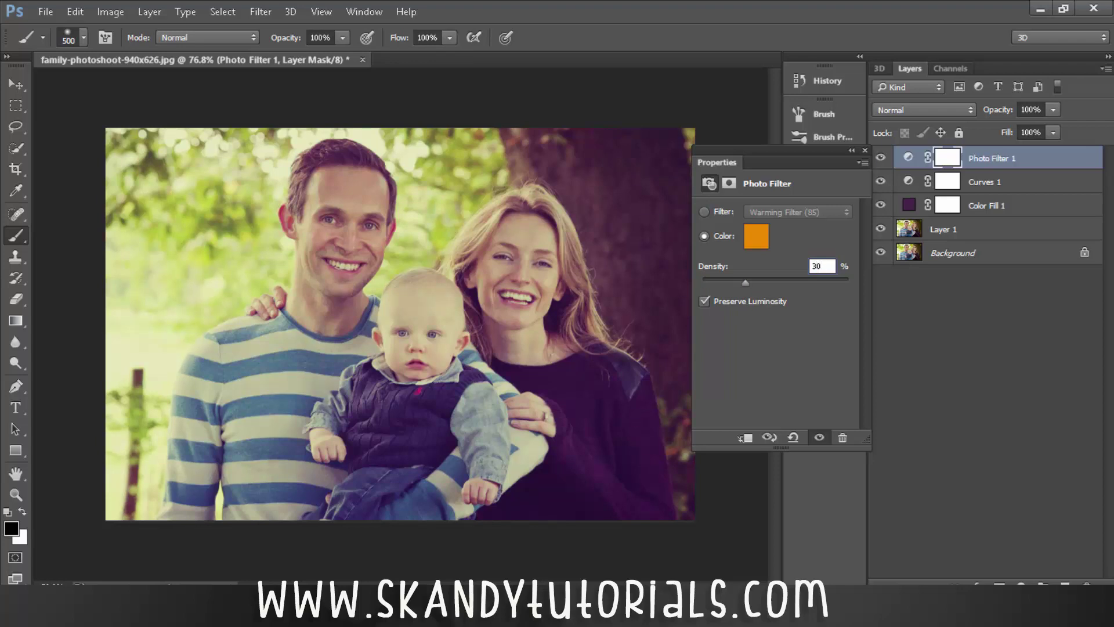
{"action": "left_click", "coordinate": [864, 151]}
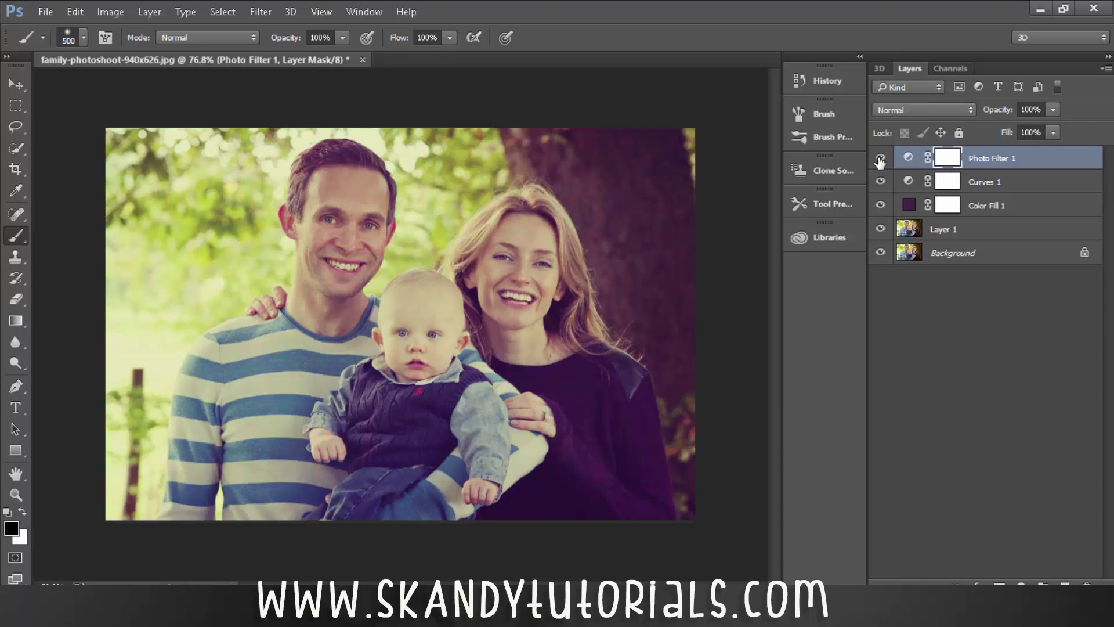
- Compare the photo with and without the Photo Filter layer, leaving the layer visible
{"action": "left_click", "coordinate": [880, 159]}
{"action": "left_click", "coordinate": [880, 158]}
{"action": "left_click", "coordinate": [880, 158]}
{"action": "left_click", "coordinate": [880, 158]}
{"action": "left_click", "coordinate": [880, 158]}
{"action": "left_click", "coordinate": [881, 159]}
{"action": "left_click", "coordinate": [881, 159]}
{"action": "left_click", "coordinate": [880, 158]}
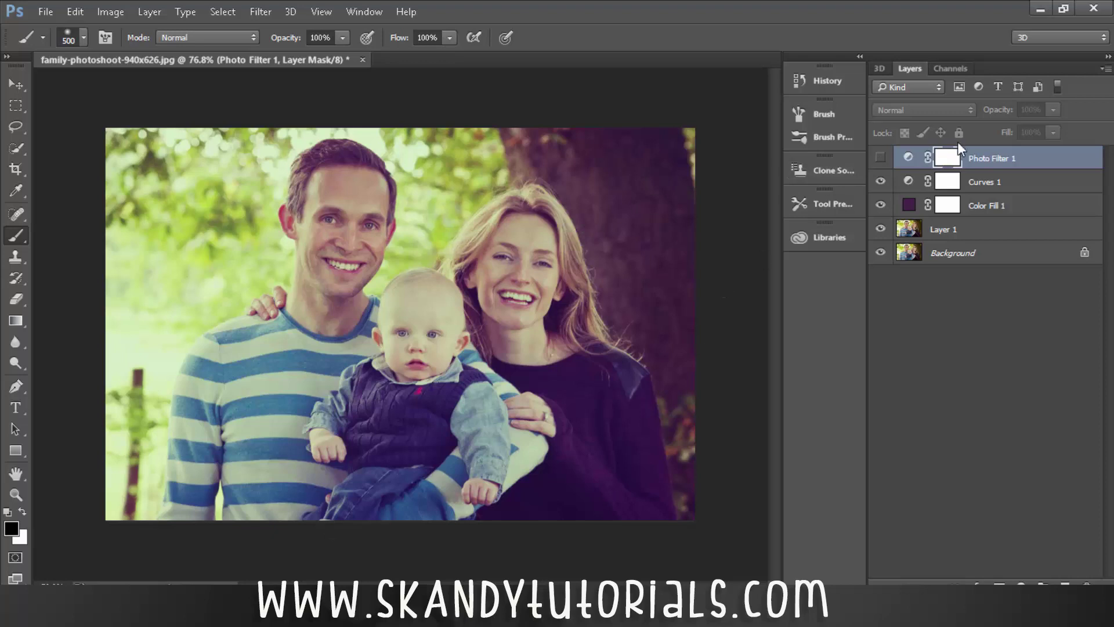
{"action": "left_click", "coordinate": [881, 163]}
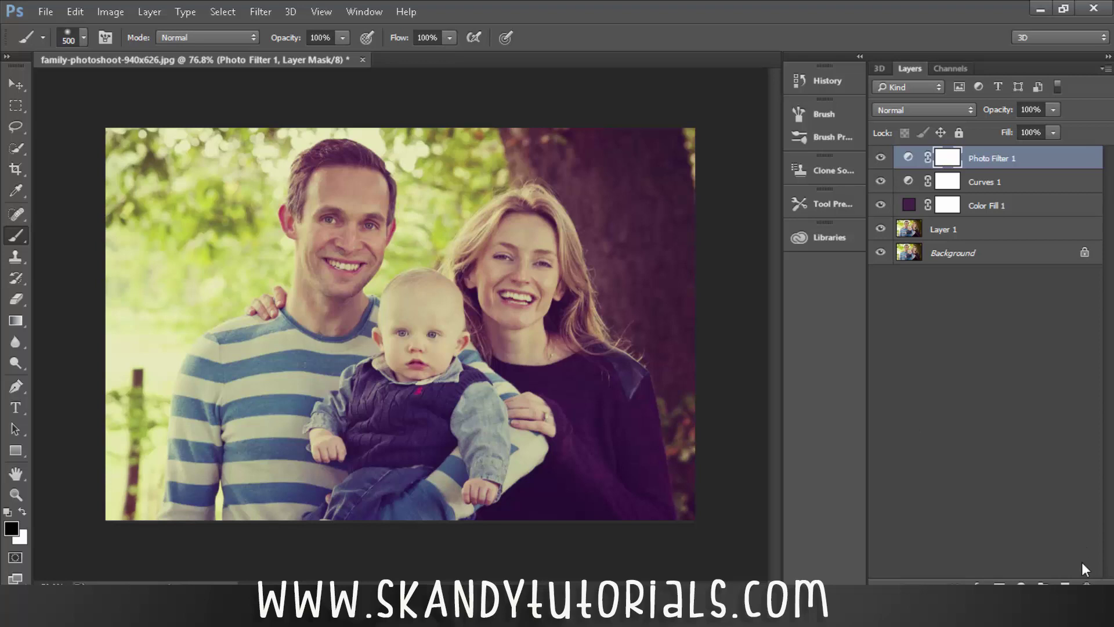
- Create a new empty layer above the Photo Filter and choose a soft round 500 px brush with 0% hardness
{"action": "left_click", "coordinate": [1065, 583]}
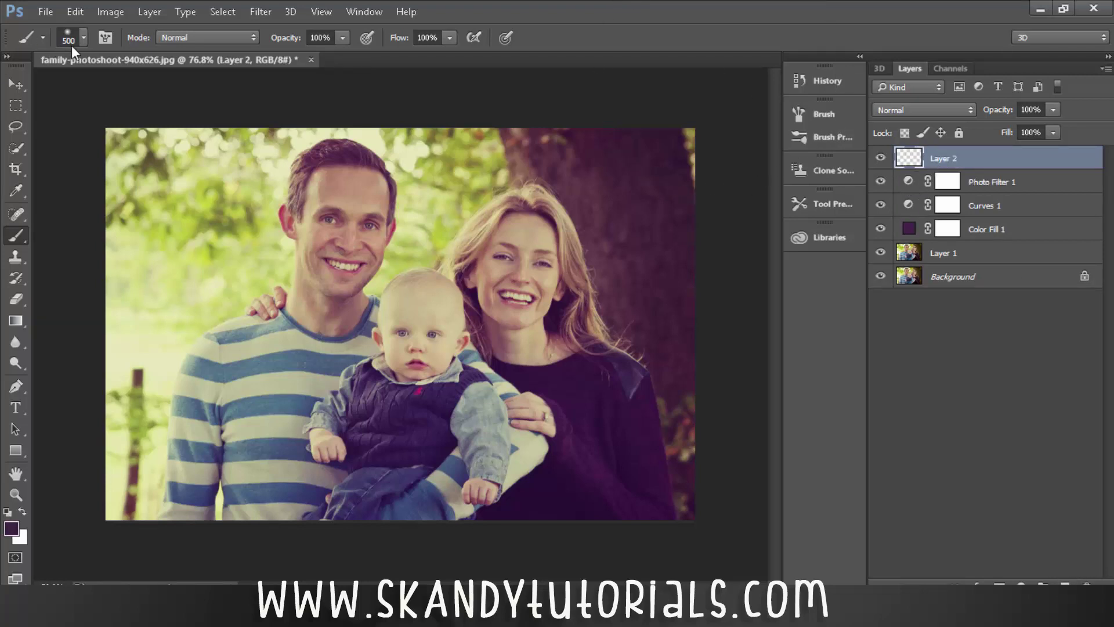
{"action": "left_click", "coordinate": [84, 36]}
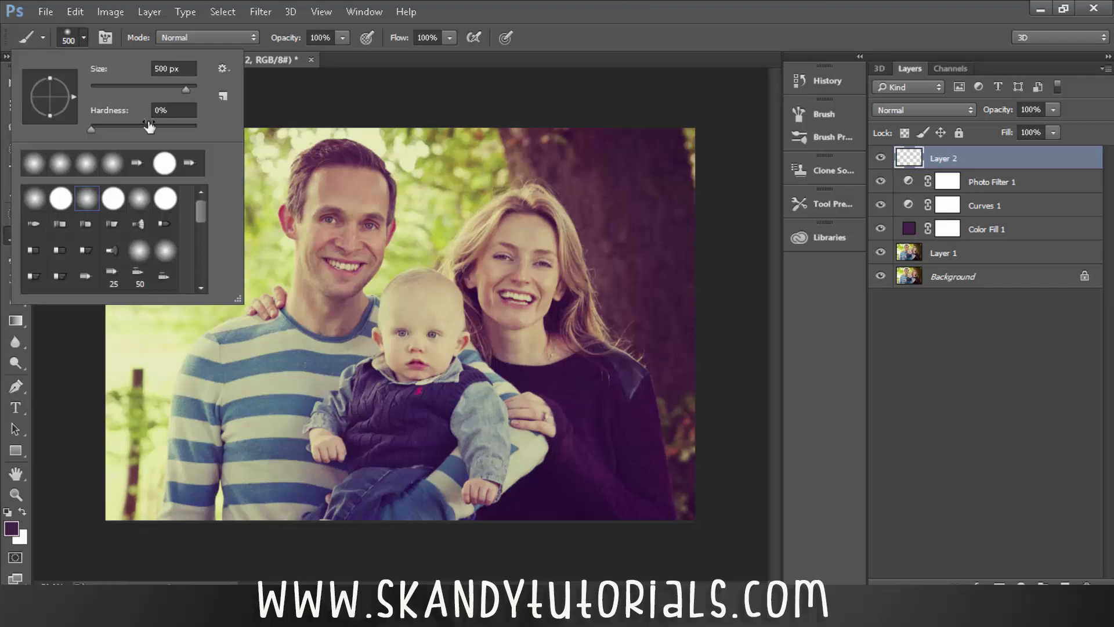
{"action": "double_click", "coordinate": [35, 207]}
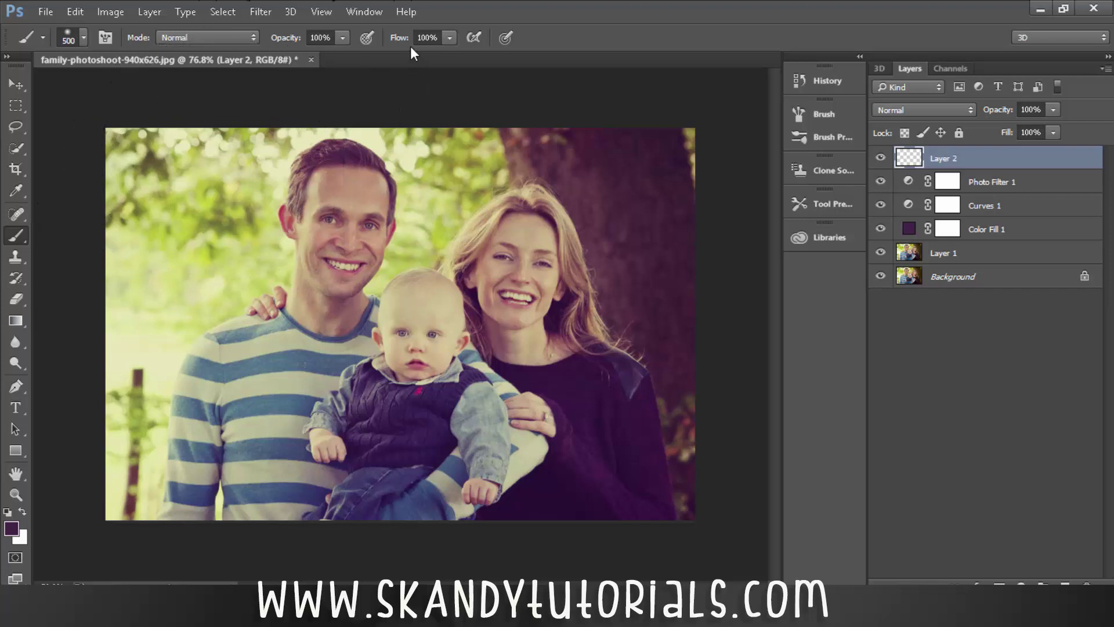
{"action": "left_click", "coordinate": [84, 37]}
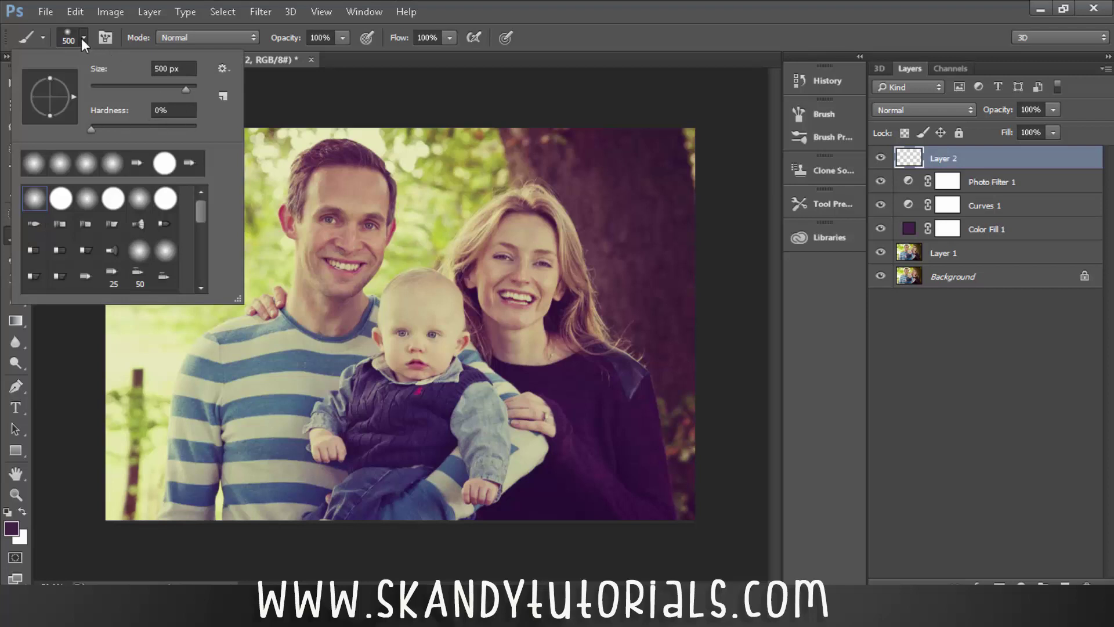
{"action": "left_click", "coordinate": [83, 38]}
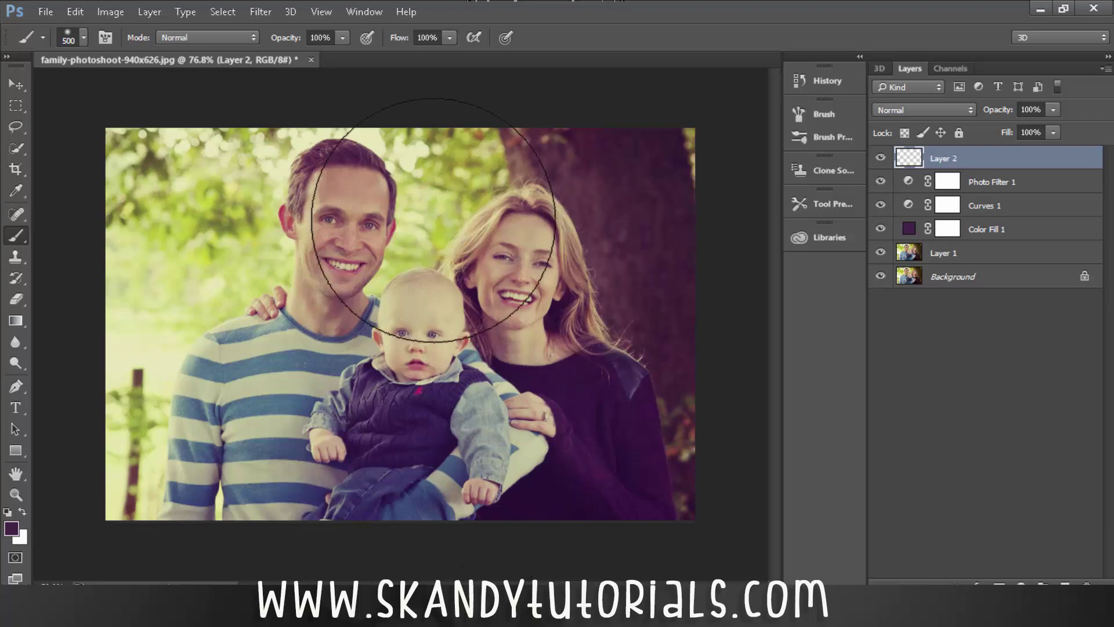
{"action": "key", "text": "alt"}
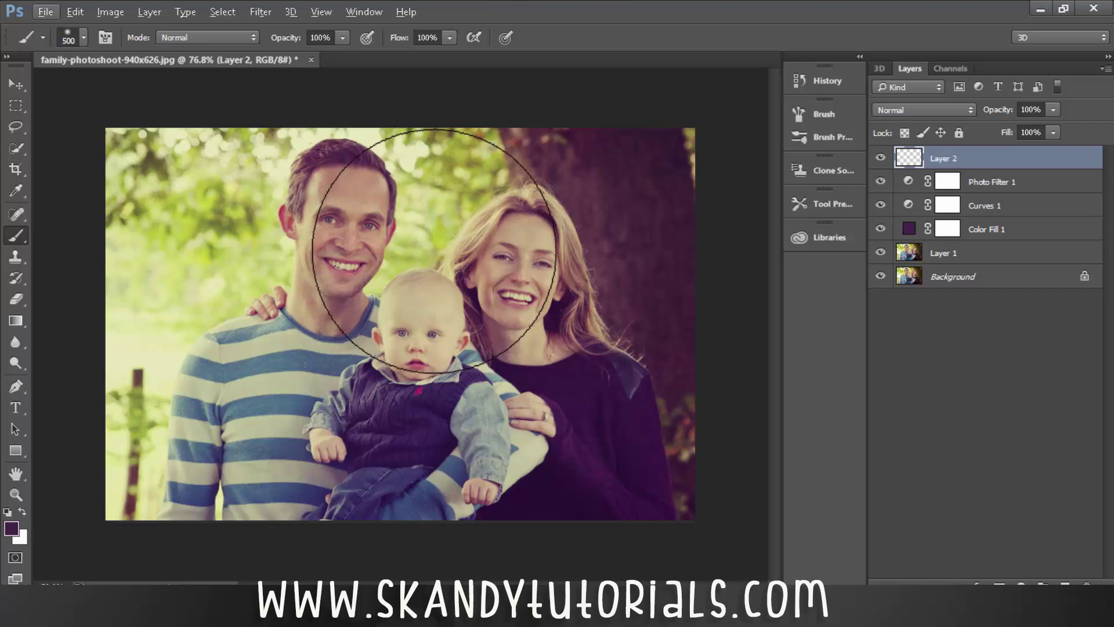
- Show the colour controls and pick a bright, saturated orange as the foreground colour
{"action": "left_click", "coordinate": [360, 15]}
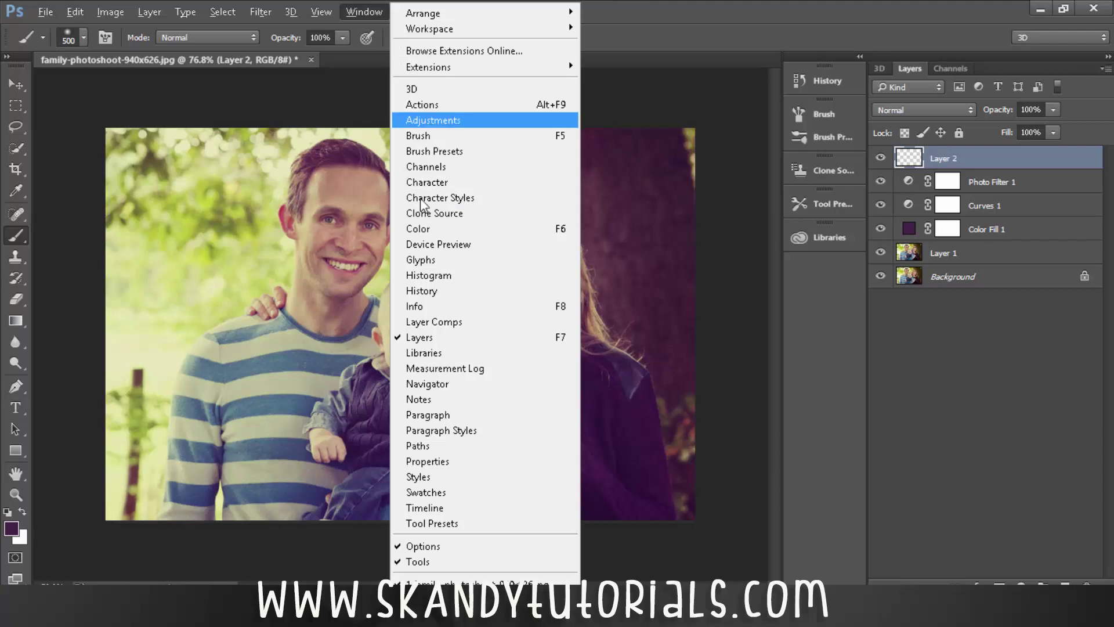
{"action": "left_click", "coordinate": [419, 229]}
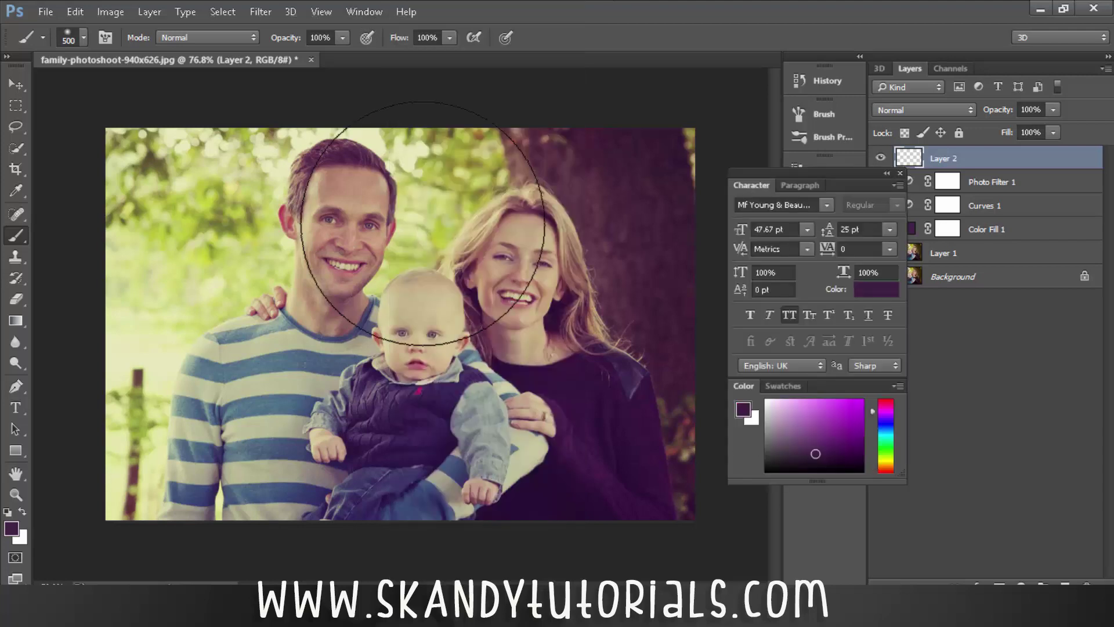
{"action": "left_click_drag", "start_coordinate": [875, 410], "coordinate": [875, 463]}
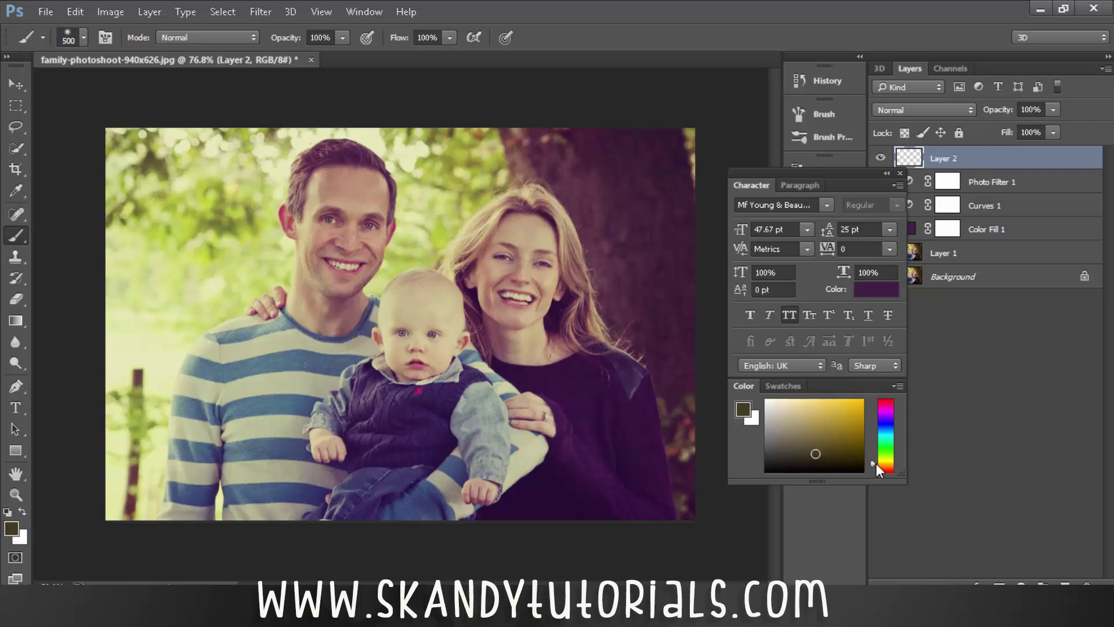
{"action": "left_click", "coordinate": [857, 405]}
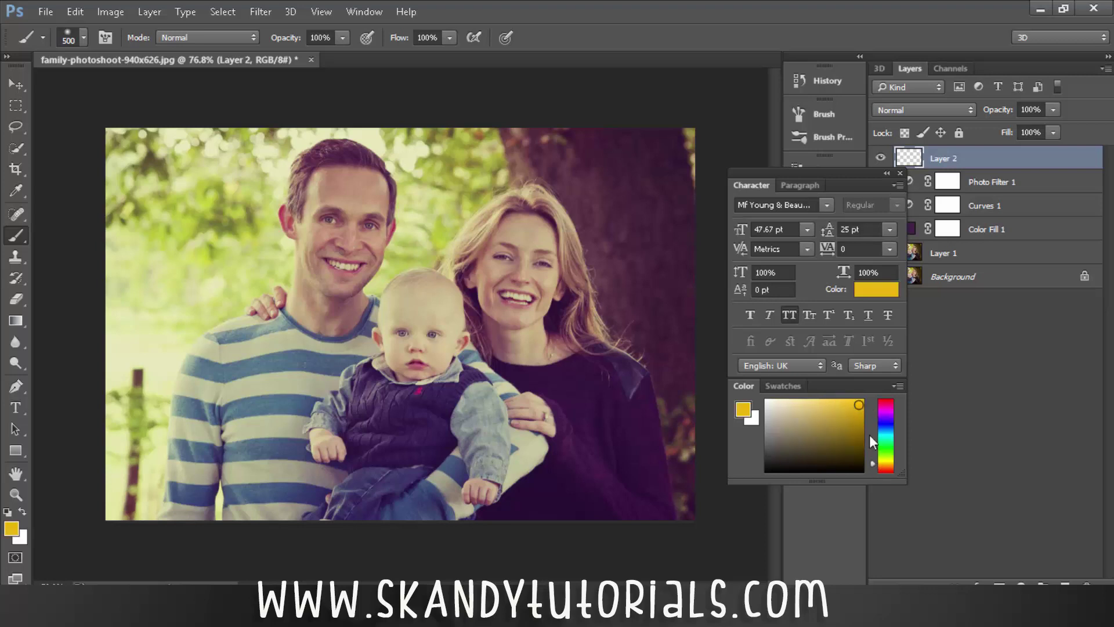
{"action": "left_click_drag", "start_coordinate": [875, 462], "coordinate": [872, 468]}
{"action": "left_click", "coordinate": [860, 406]}
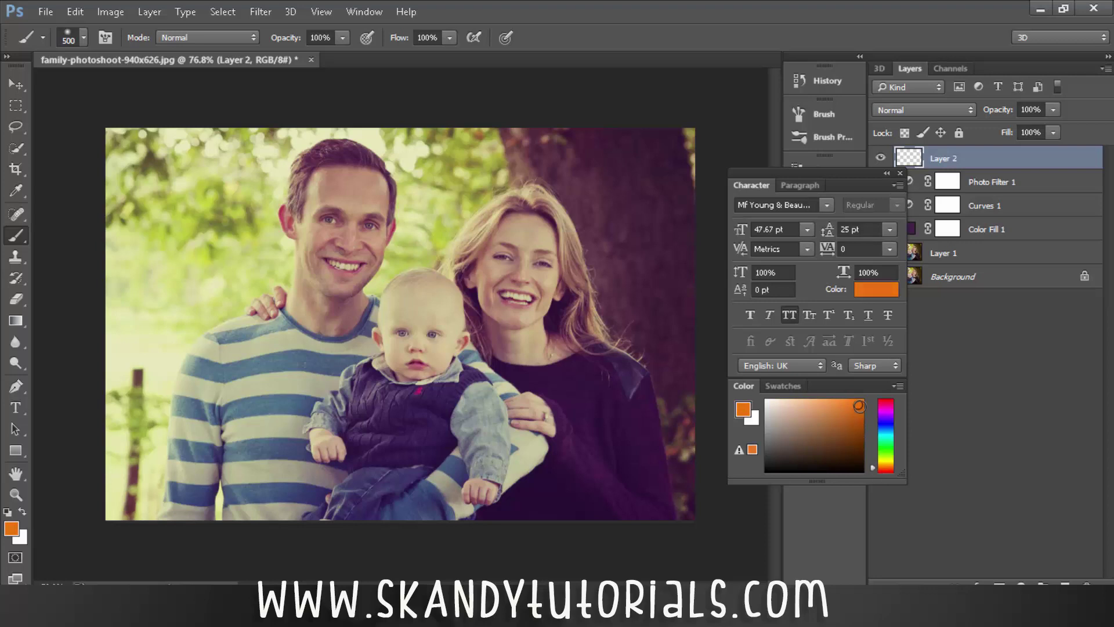
- Paint soft orange over the photo's upper-left corner and down its left edge on the new layer
{"action": "left_click", "coordinate": [139, 161]}
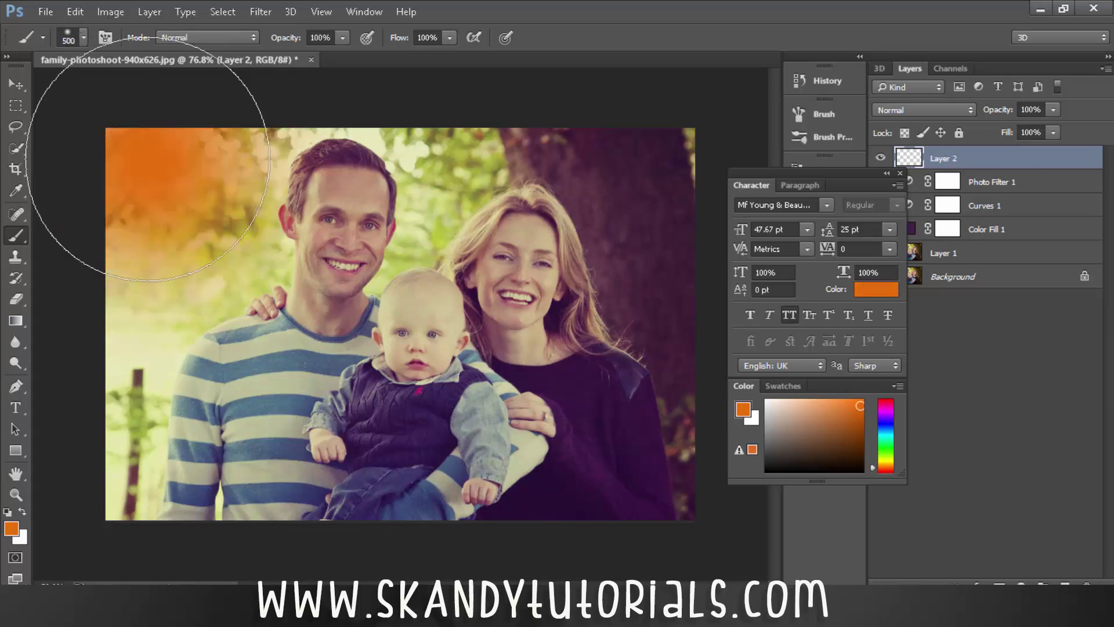
{"action": "key", "text": "ctrl+z"}
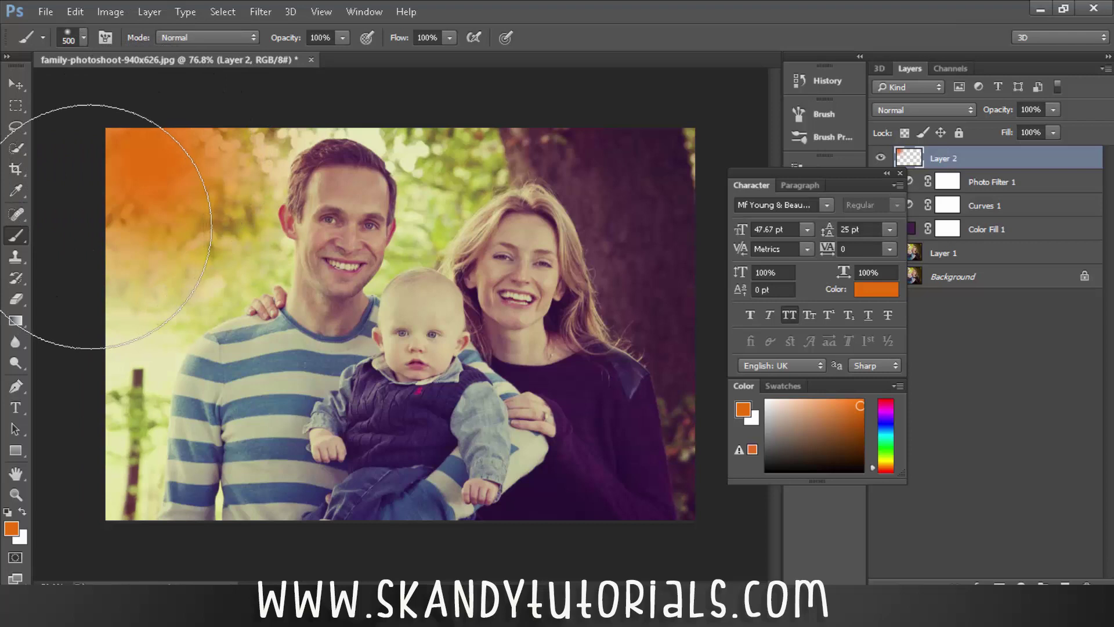
{"action": "left_click_drag", "start_coordinate": [121, 174], "coordinate": [110, 272]}
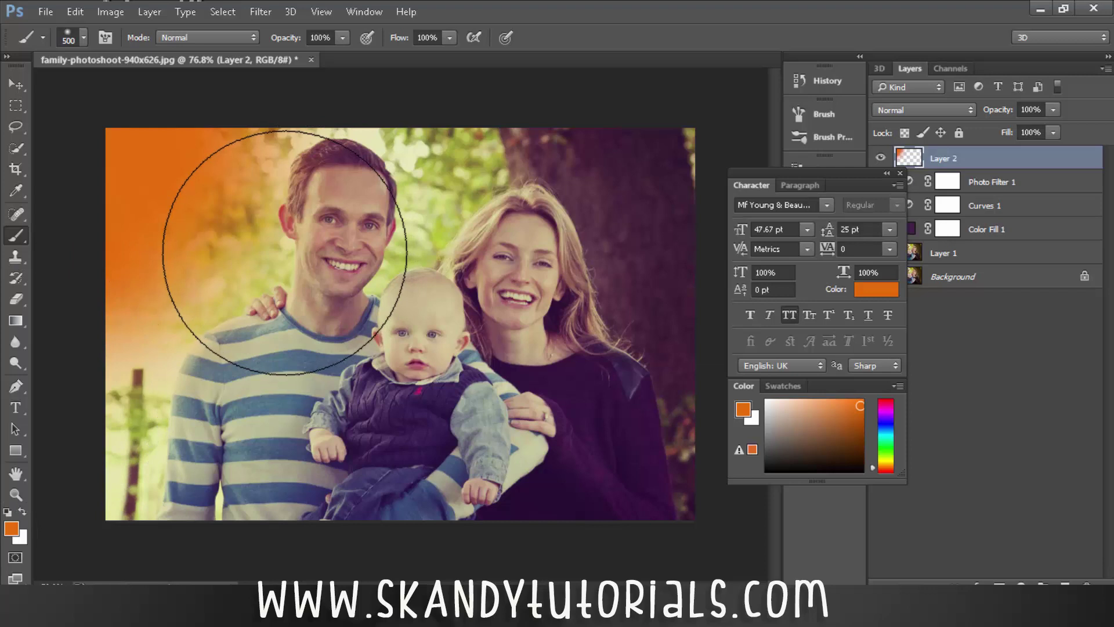
- Reduce the brush size to 200 px and extend the orange paint down the photo's left edge beside the man's arm
{"action": "key", "text": "bracketleft"}
{"action": "key", "text": "bracketleft"}
{"action": "key", "text": "bracketleft"}
{"action": "key", "text": "bracketleft"}
{"action": "key", "text": "bracketleft"}
{"action": "key", "text": "bracketleft"}
{"action": "key", "text": "bracketleft"}
{"action": "key", "text": "bracketleft"}
{"action": "key", "text": "bracketright"}
{"action": "key", "text": "bracketright"}
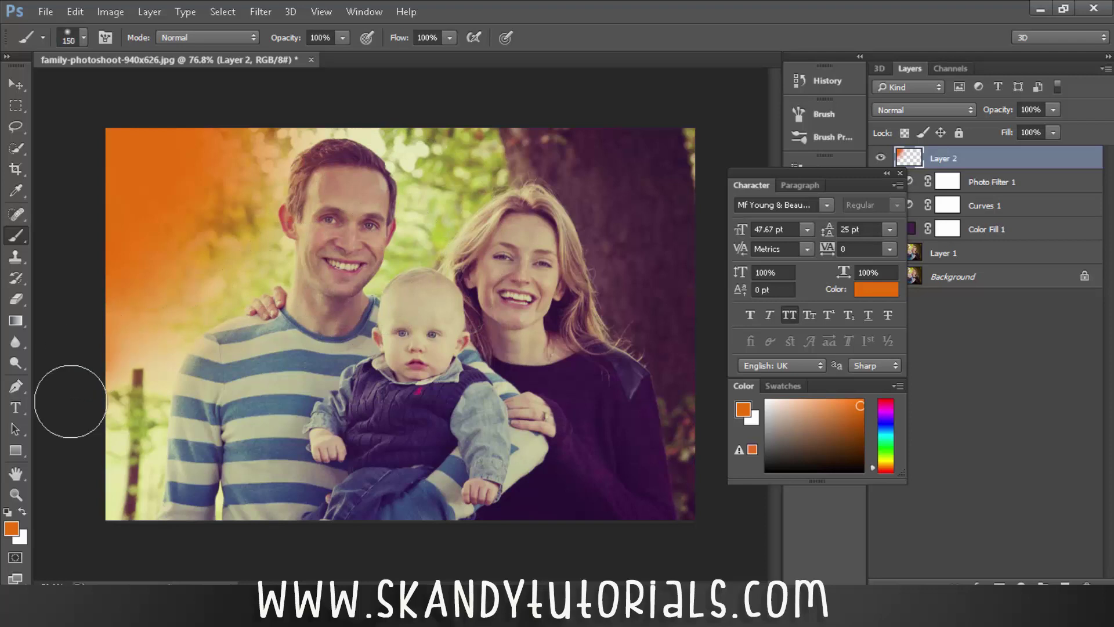
{"action": "key", "text": "bracketright"}
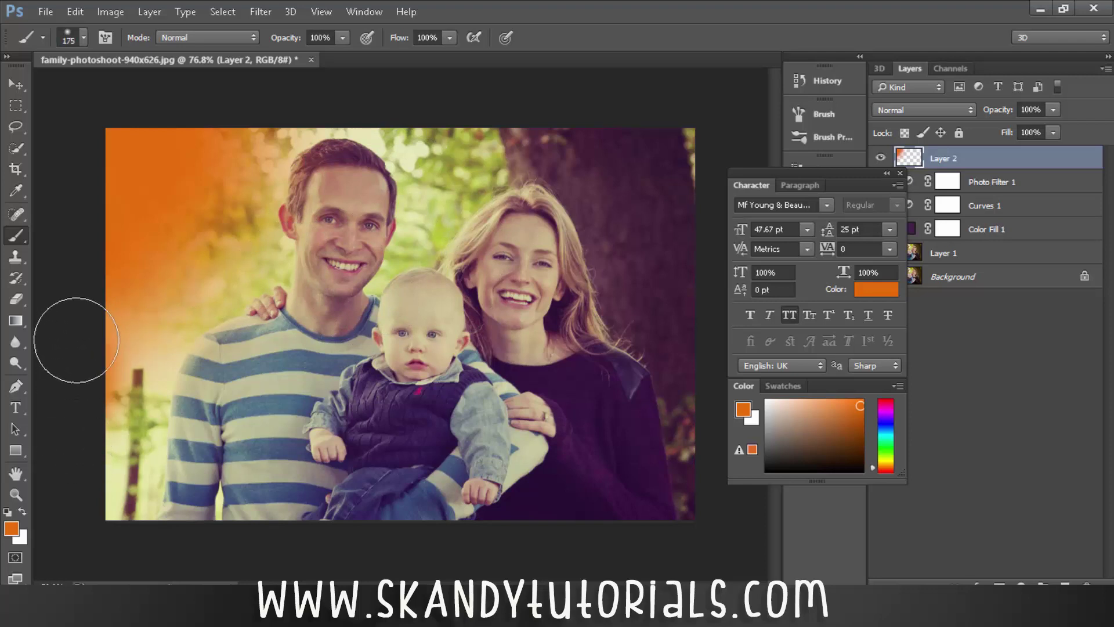
{"action": "key", "text": "bracketright"}
{"action": "left_click", "coordinate": [101, 358]}
{"action": "mouse_move", "coordinate": [101, 358]}
{"action": "left_mouse_down"}
{"action": "mouse_move", "coordinate": [55, 460]}
{"action": "mouse_move", "coordinate": [88, 490]}
{"action": "mouse_move", "coordinate": [124, 478]}
{"action": "left_mouse_up"}
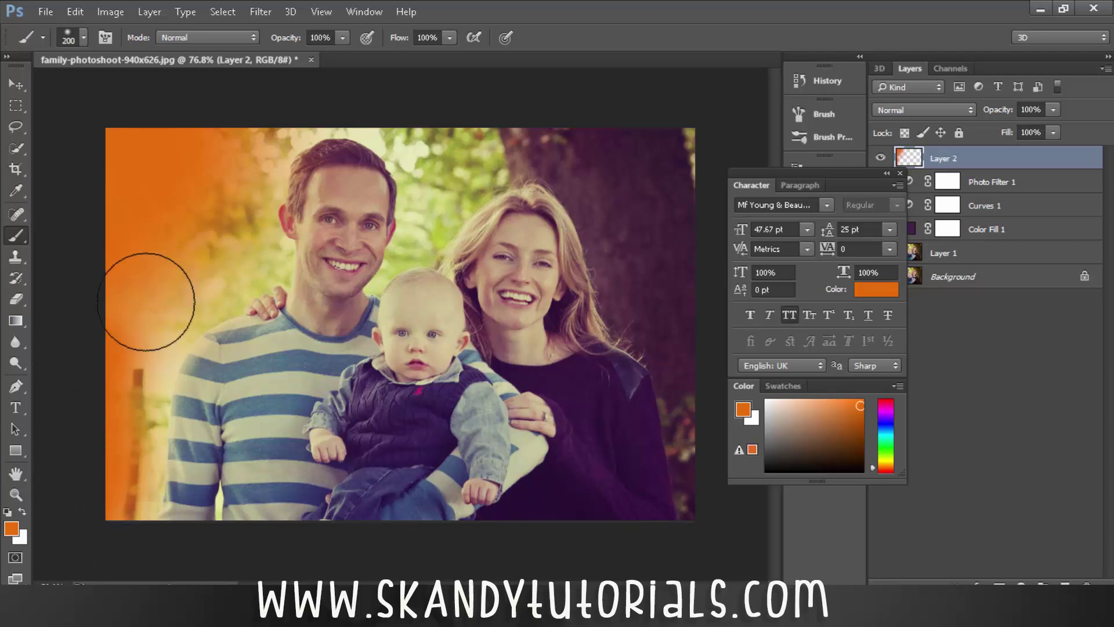
{"action": "left_click_drag", "start_coordinate": [146, 302], "coordinate": [99, 435]}
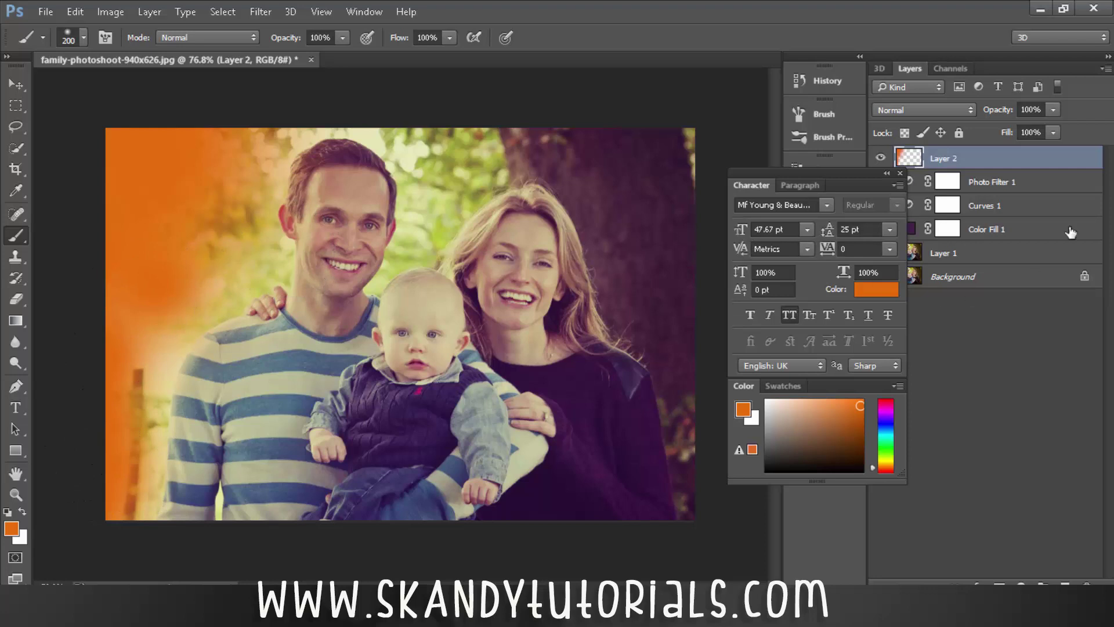
- Set the painted orange layer, Layer 2, to Screen blend mode at 40% opacity
{"action": "left_click_drag", "start_coordinate": [859, 176], "coordinate": [977, 320]}
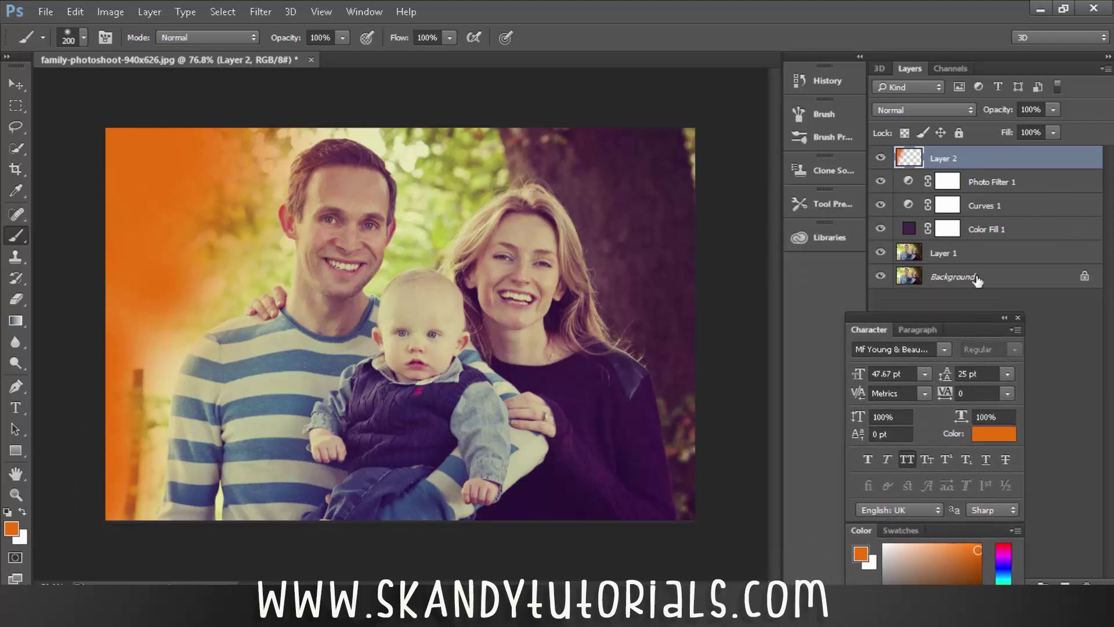
{"action": "left_click", "coordinate": [929, 110]}
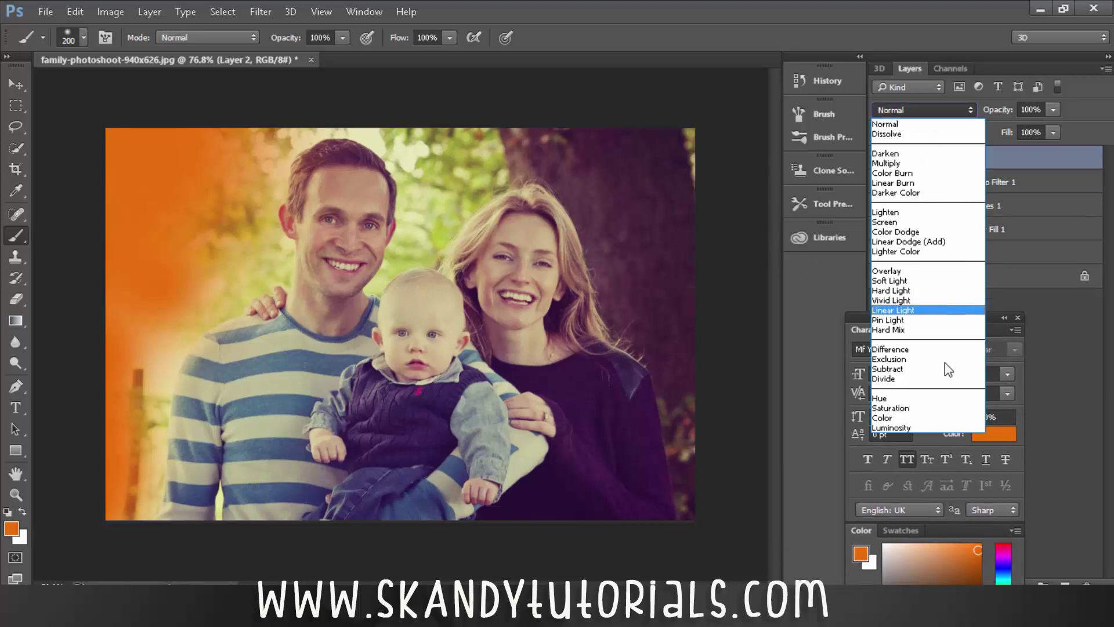
{"action": "left_click", "coordinate": [909, 221]}
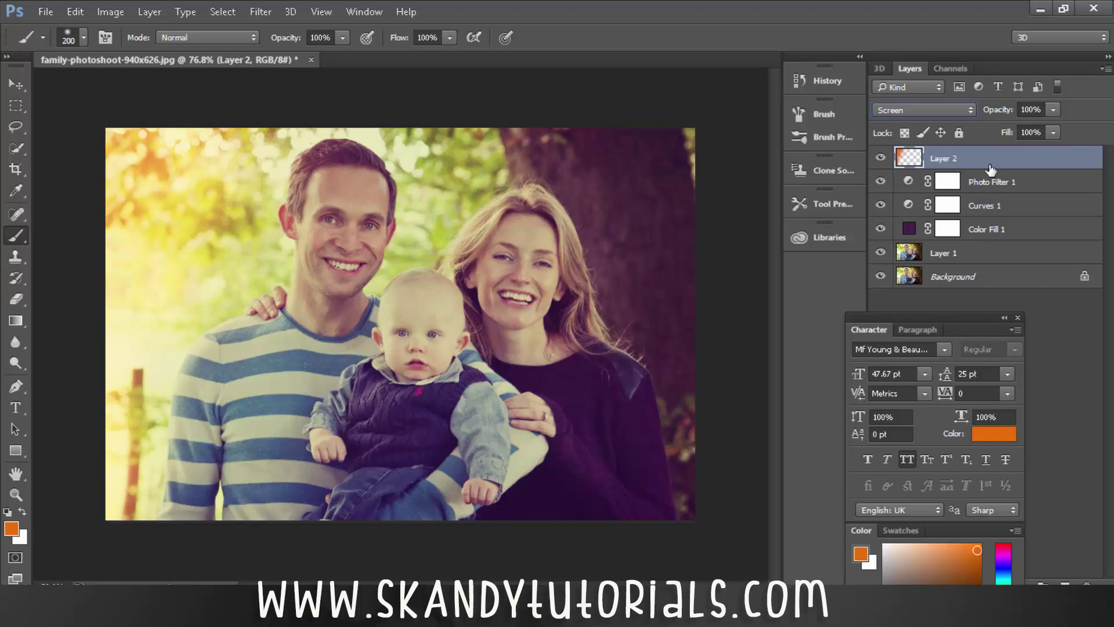
{"action": "mouse_move", "coordinate": [999, 116]}
{"action": "left_mouse_down"}
{"action": "mouse_move", "coordinate": [974, 117]}
{"action": "mouse_move", "coordinate": [985, 117]}
{"action": "left_mouse_up"}
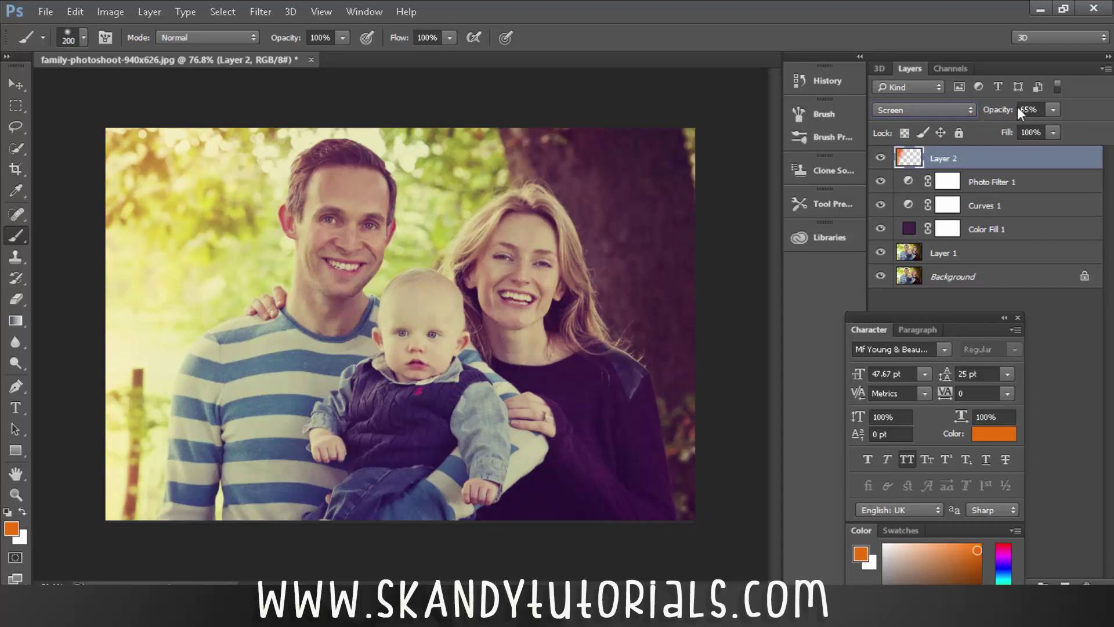
{"action": "left_click", "coordinate": [1042, 112]}
{"action": "type", "text": "40"}
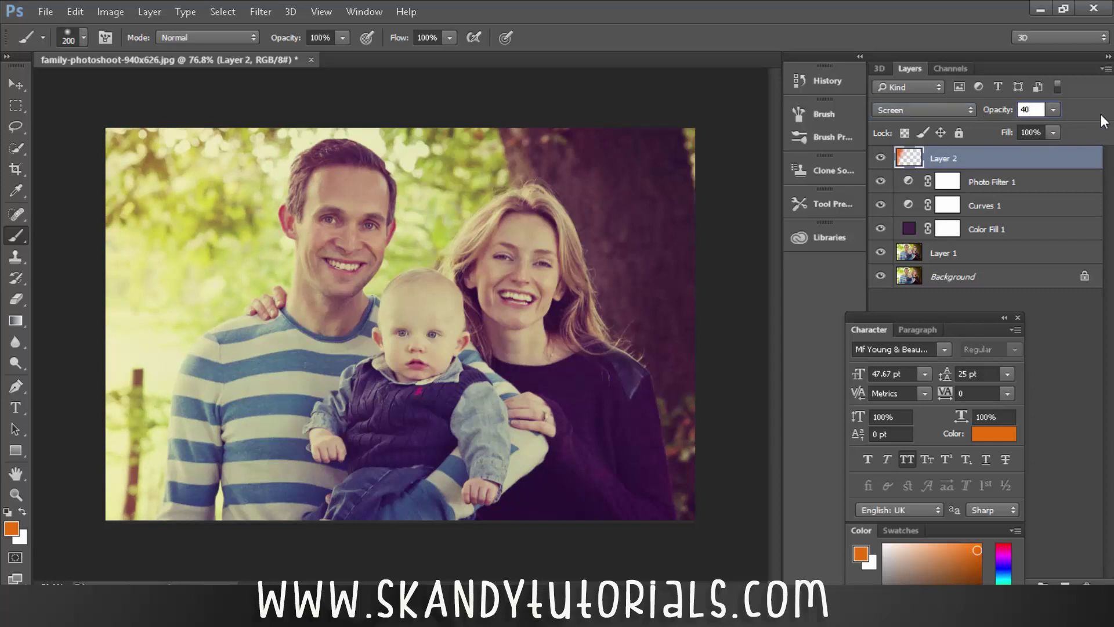
{"action": "key", "text": "Return"}
- Create a new layer above Layer 2 and paint soft orange over the photo's upper-left corner
{"action": "left_click", "coordinate": [1065, 582]}
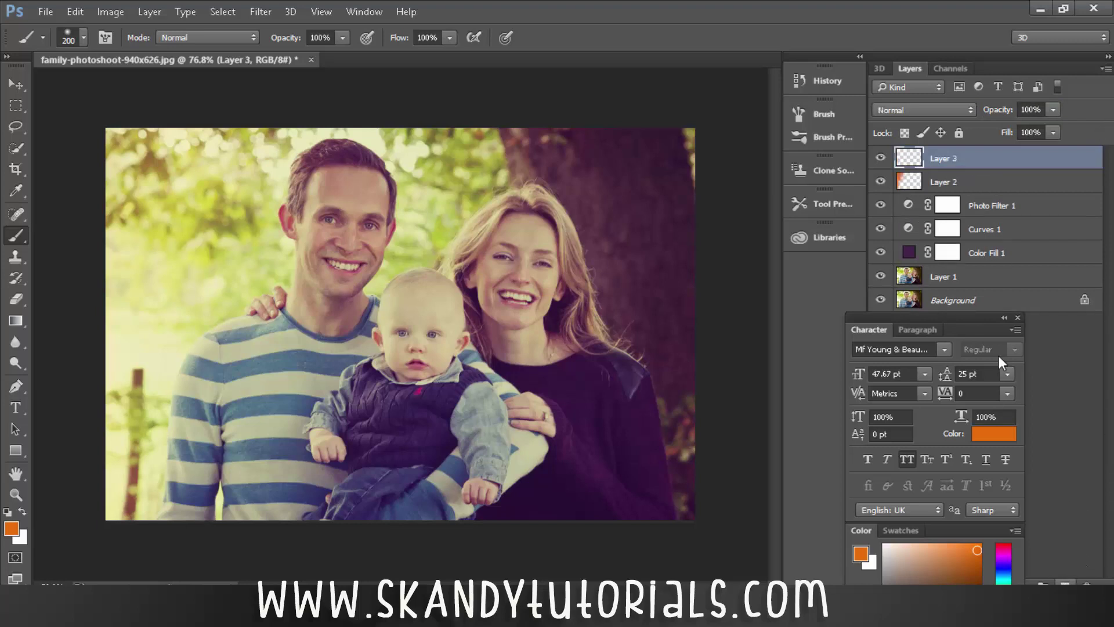
{"action": "mouse_move", "coordinate": [127, 115]}
{"action": "left_mouse_down"}
{"action": "mouse_move", "coordinate": [105, 151]}
{"action": "mouse_move", "coordinate": [95, 144]}
{"action": "mouse_move", "coordinate": [143, 124]}
{"action": "mouse_move", "coordinate": [100, 153]}
{"action": "mouse_move", "coordinate": [137, 145]}
{"action": "mouse_move", "coordinate": [167, 120]}
{"action": "mouse_move", "coordinate": [122, 161]}
{"action": "left_mouse_up"}
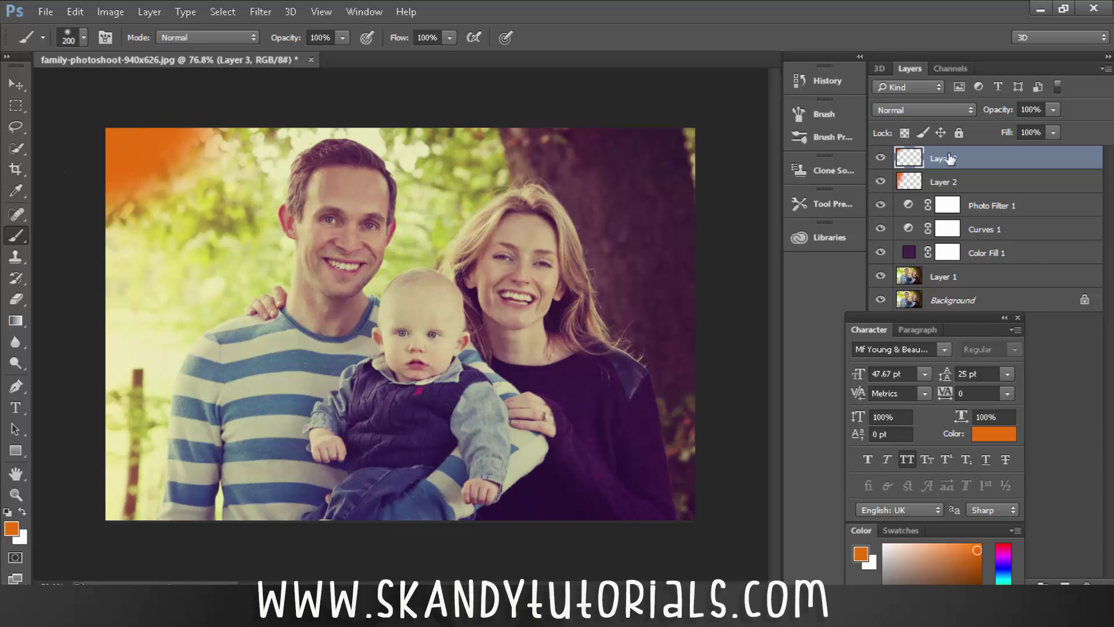
- Set Layer 3's blend mode to Screen and its opacity to 90%
{"action": "left_click", "coordinate": [934, 109]}
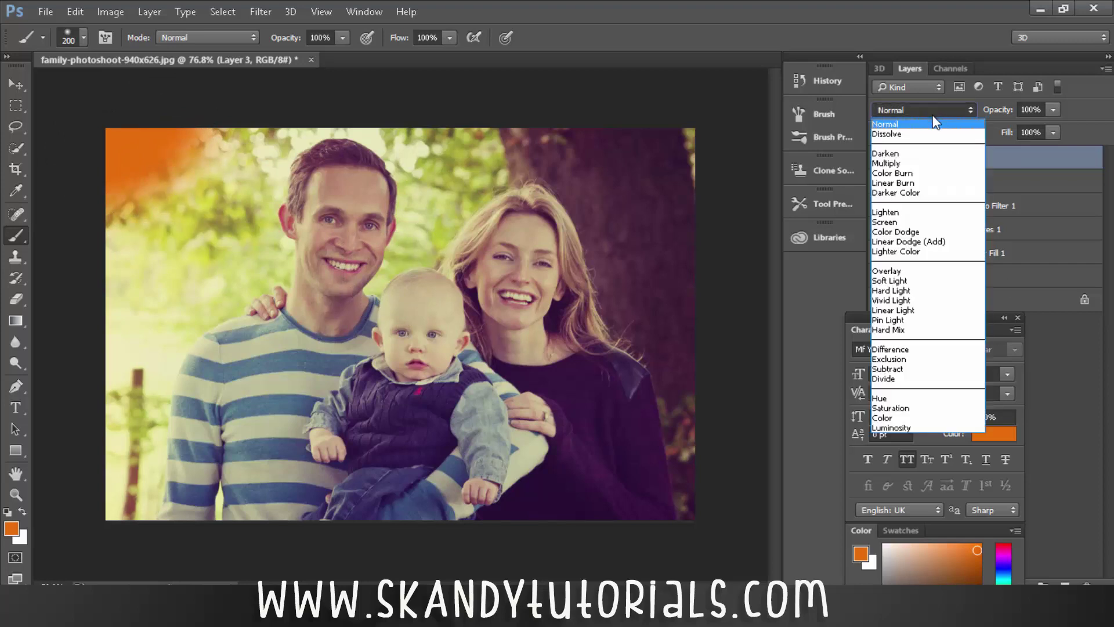
{"action": "left_click", "coordinate": [895, 221]}
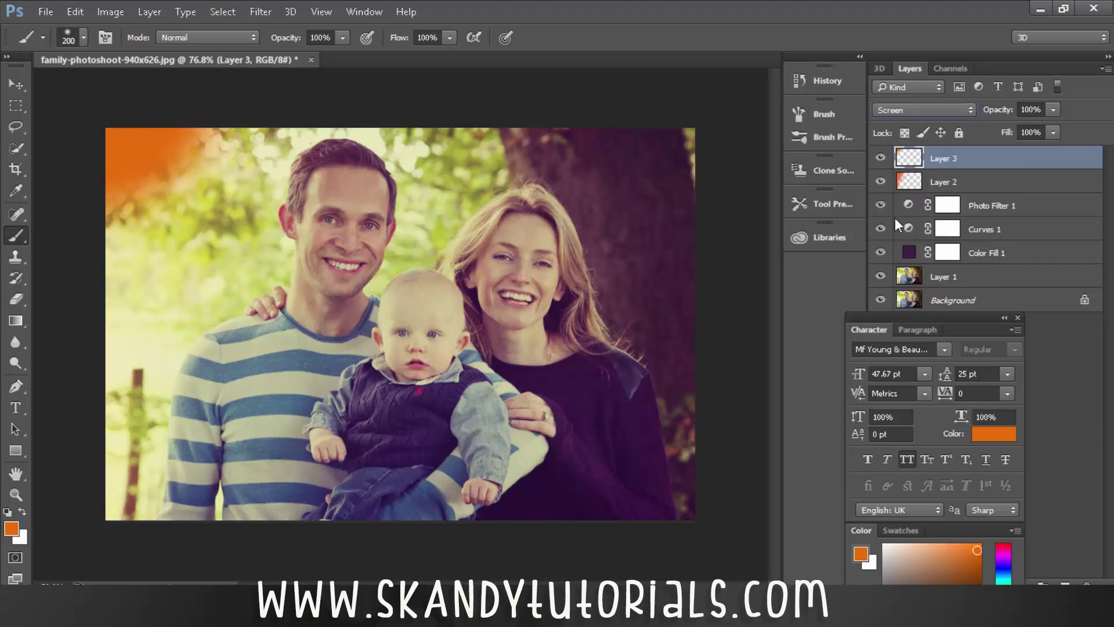
{"action": "left_click", "coordinate": [1044, 110]}
{"action": "type", "text": "90"}
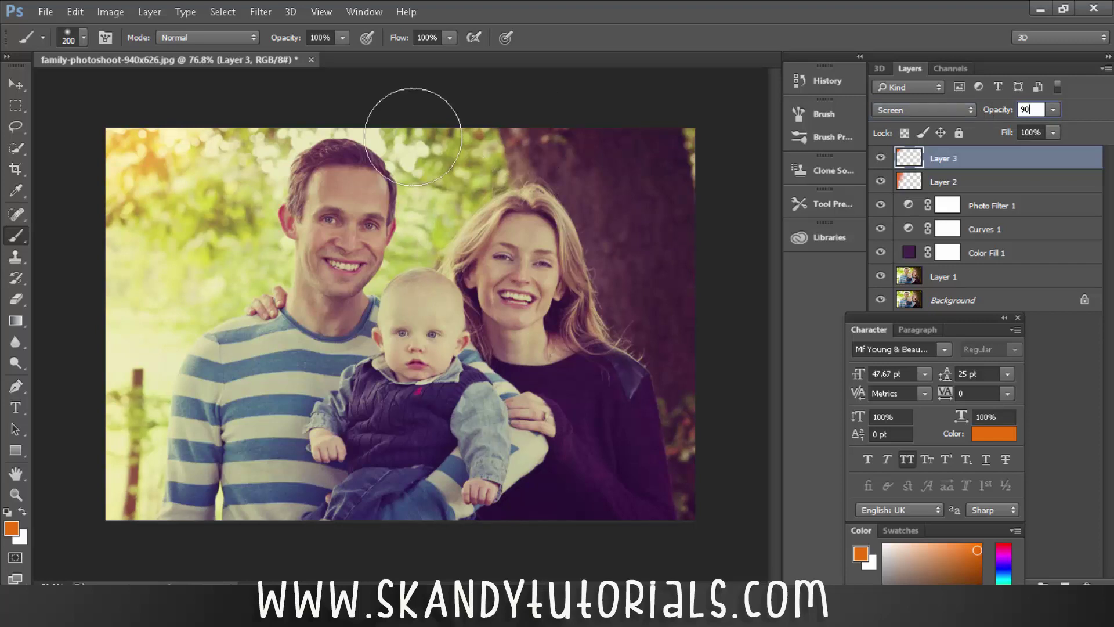
{"action": "key", "text": "Return"}
- Add more orange near the photo's upper-left corner and reduce the brush to 50% opacity and 45% flow
{"action": "left_click", "coordinate": [166, 194]}
{"action": "left_click_drag", "start_coordinate": [293, 40], "coordinate": [258, 46]}
{"action": "left_click_drag", "start_coordinate": [400, 43], "coordinate": [374, 44]}
{"action": "left_click_drag", "start_coordinate": [286, 41], "coordinate": [277, 41]}
{"action": "left_click_drag", "start_coordinate": [387, 41], "coordinate": [375, 41]}
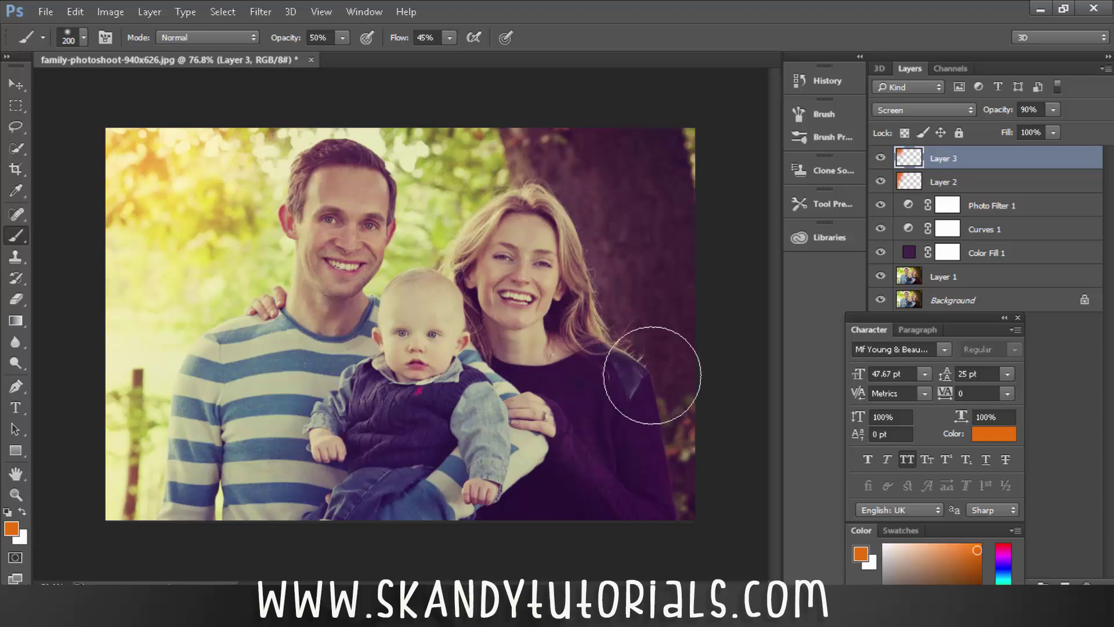
- Group Layer 3, Layer 2, Photo Filter 1, Curves 1 and Color Fill 1 together
{"action": "left_click_drag", "start_coordinate": [988, 335], "coordinate": [1003, 528]}
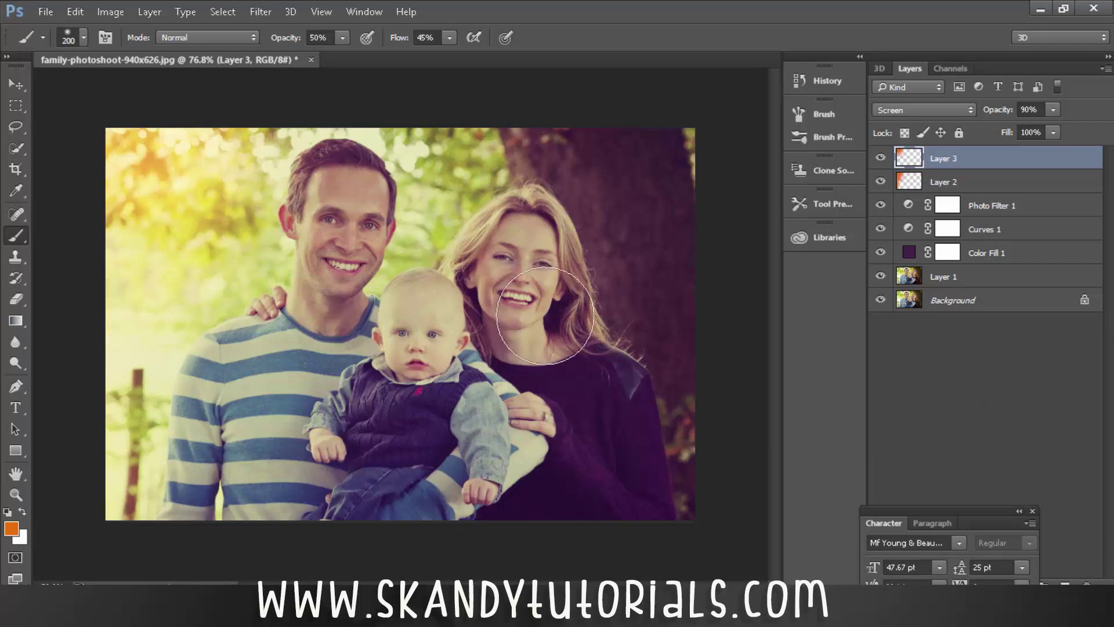
{"action": "left_click", "coordinate": [1005, 182], "text": "shift"}
{"action": "left_click", "coordinate": [1015, 208], "text": "shift"}
{"action": "left_click", "coordinate": [1033, 229], "text": "shift"}
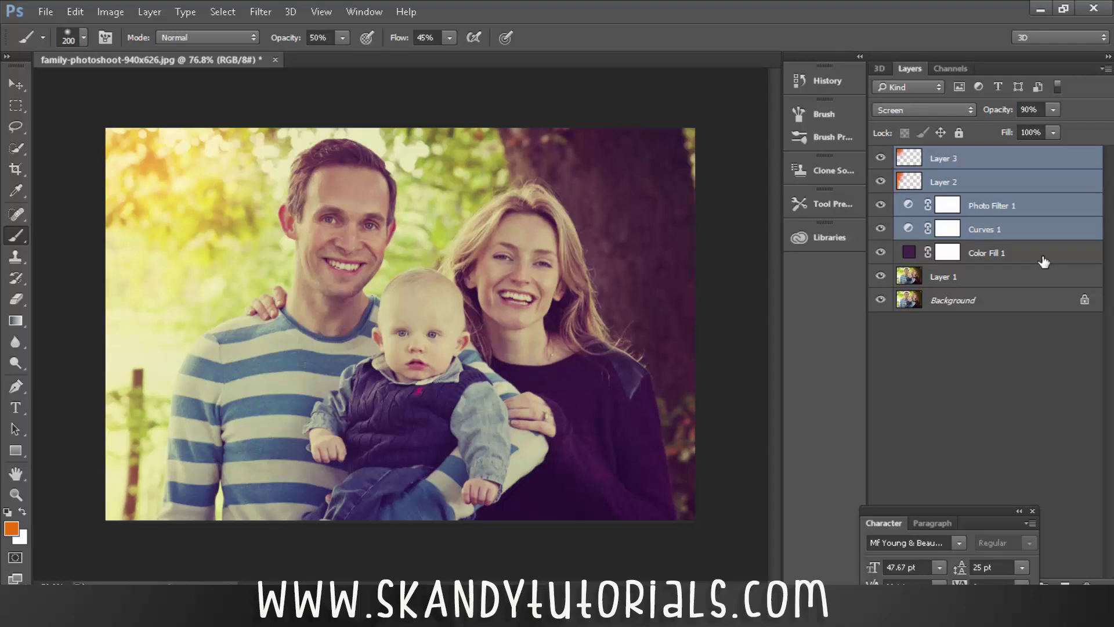
{"action": "left_click", "coordinate": [1044, 260], "text": "shift"}
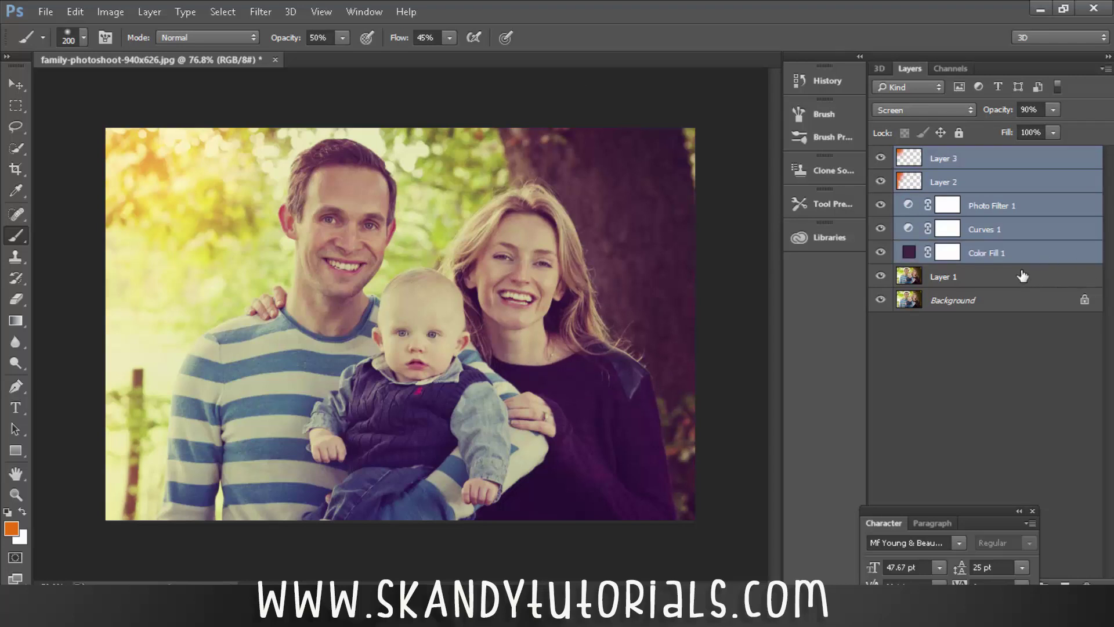
{"action": "key", "text": "ctrl+g"}
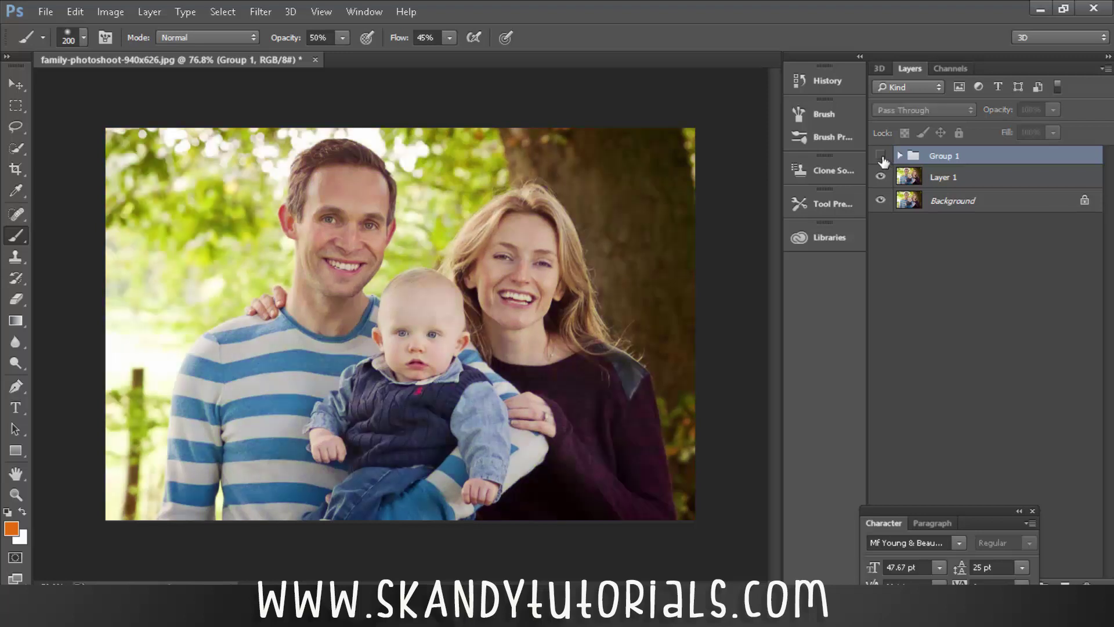
- Toggle the visibility of Group 1 repeatedly to compare the photo with and without the colour grading
{"action": "left_click", "coordinate": [881, 155]}
{"action": "left_click", "coordinate": [880, 155]}
{"action": "left_click", "coordinate": [881, 156]}
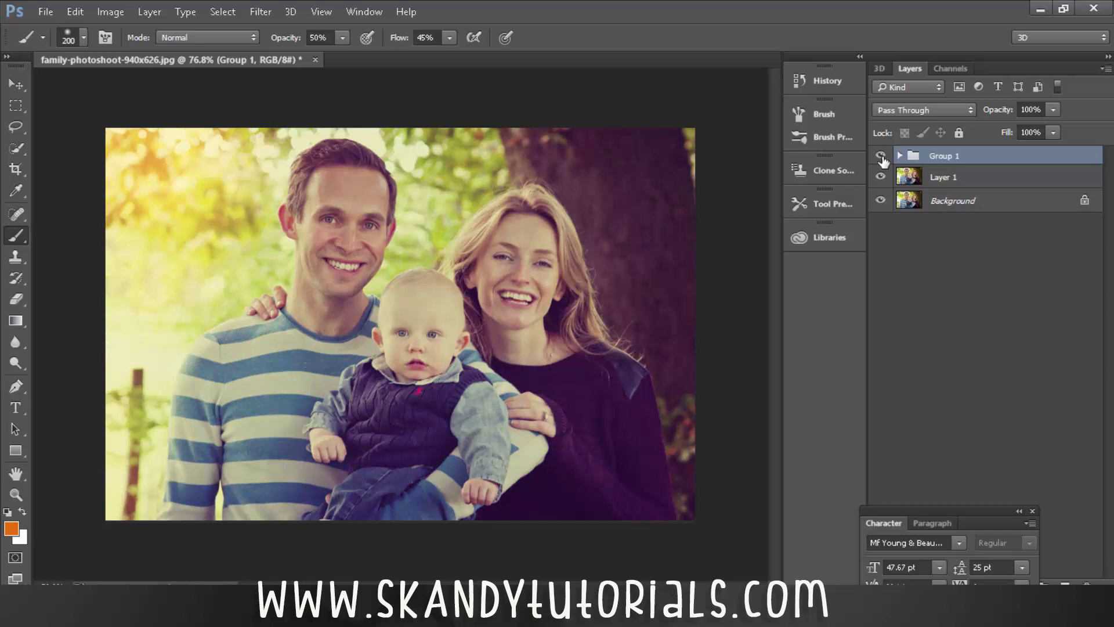
{"action": "left_click", "coordinate": [881, 155]}
{"action": "left_click", "coordinate": [880, 156]}
{"action": "left_click", "coordinate": [880, 155]}
{"action": "left_click", "coordinate": [881, 155]}
{"action": "left_click", "coordinate": [881, 156]}
{"action": "left_click", "coordinate": [880, 156]}
{"action": "left_click", "coordinate": [881, 156]}
{"action": "left_click", "coordinate": [880, 156]}
{"action": "left_click", "coordinate": [881, 156]}
{"action": "left_click", "coordinate": [881, 156]}
{"action": "left_click", "coordinate": [881, 156]}
{"action": "left_click", "coordinate": [881, 156]}
- Duplicate Layer 1 and desaturate the copy
{"action": "left_click", "coordinate": [982, 185]}
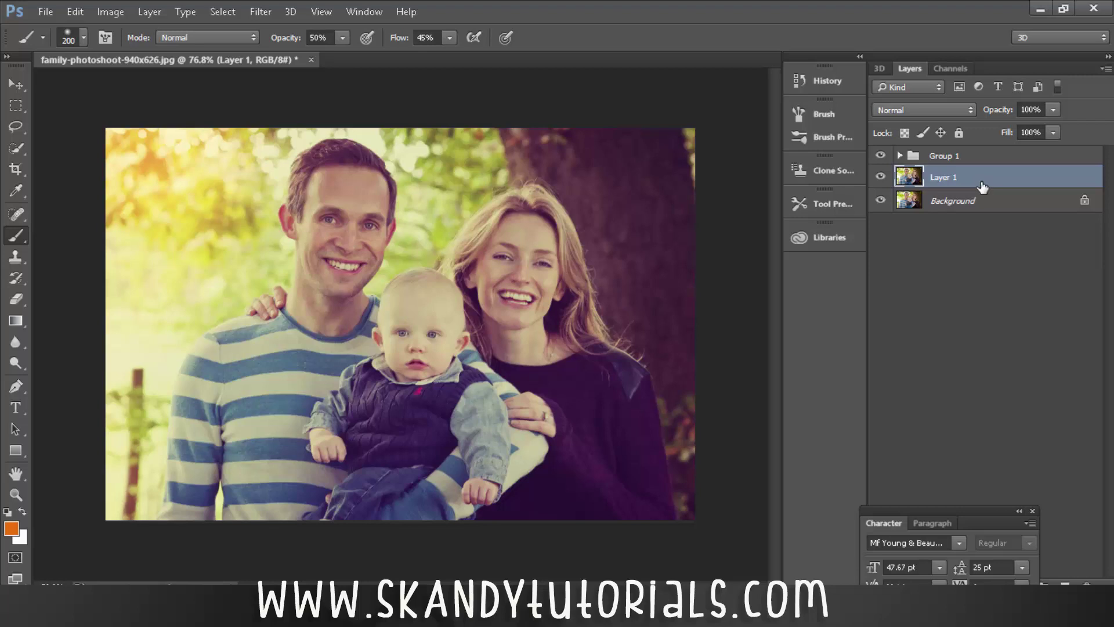
{"action": "key", "text": "ctrl+j"}
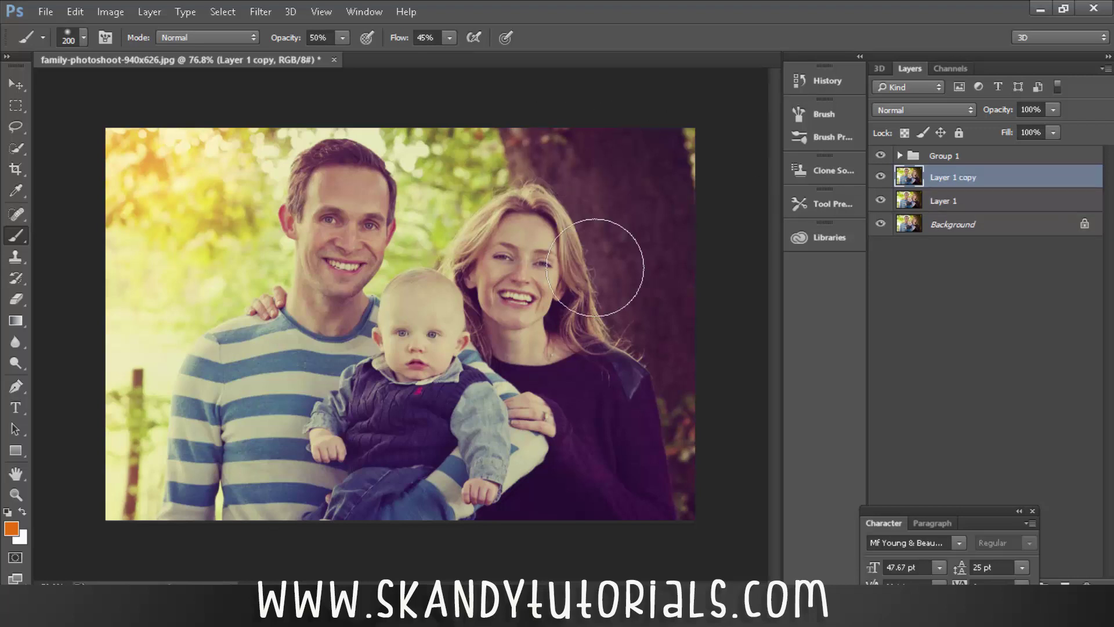
{"action": "key", "text": "ctrl+shift+u"}
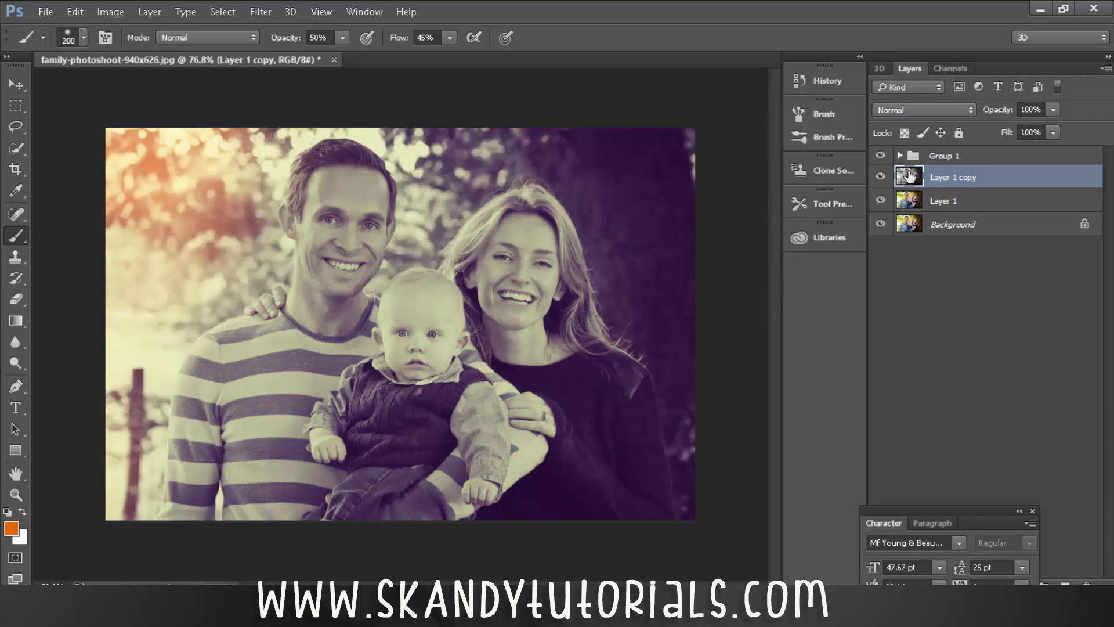
- Hide and show Layer 3 and Layer 2 inside Group 1 to compare the orange light over the desaturated photo
{"action": "left_click", "coordinate": [900, 156]}
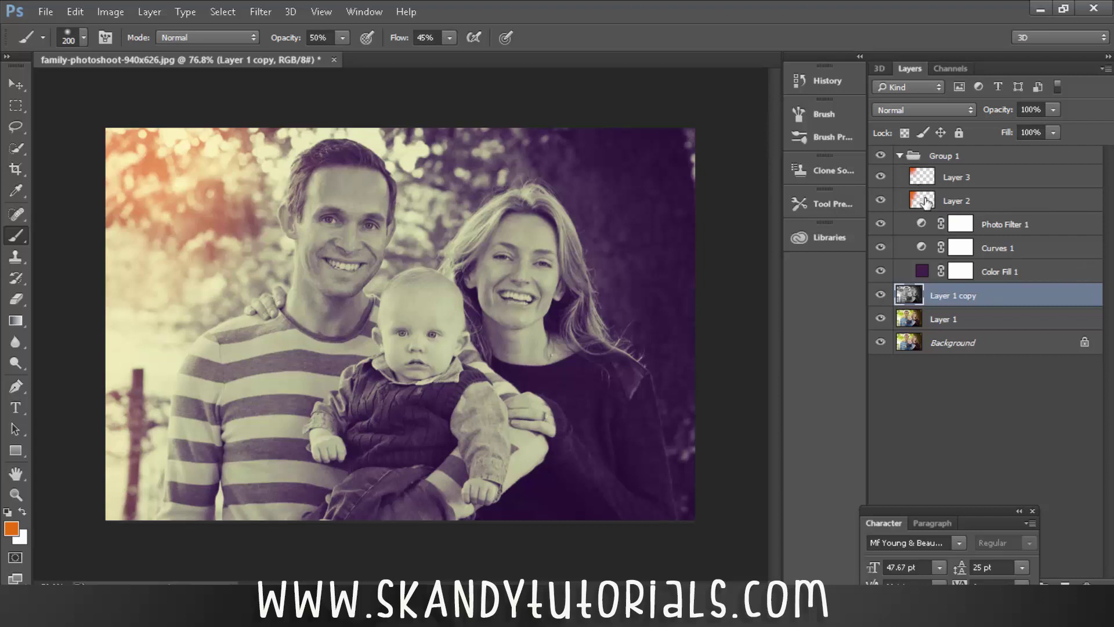
{"action": "left_click", "coordinate": [880, 177]}
{"action": "left_click", "coordinate": [880, 200]}
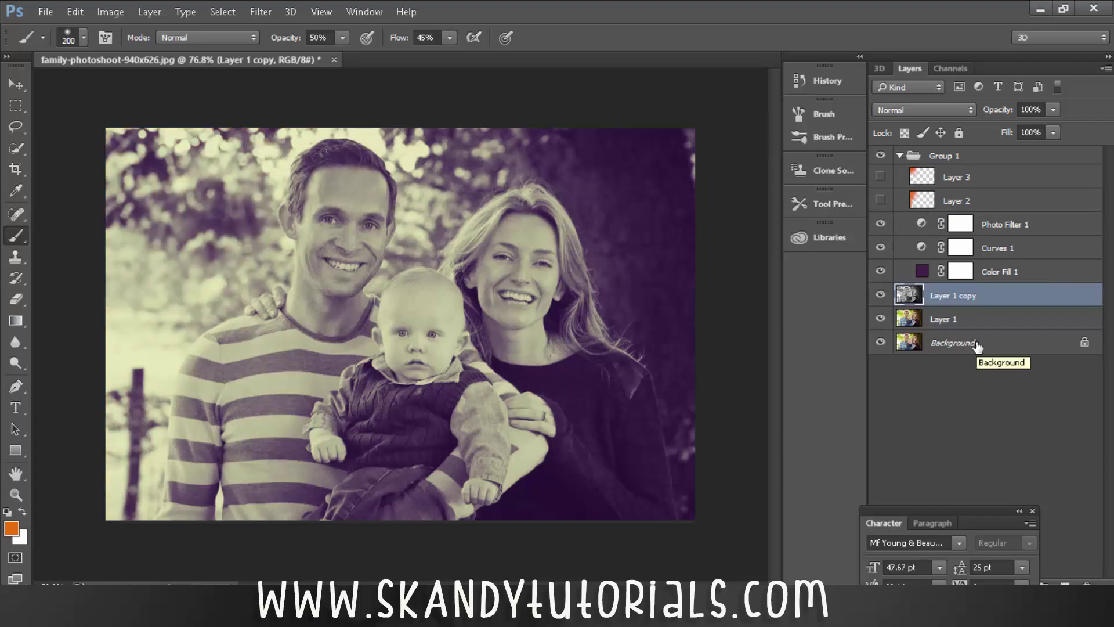
{"action": "left_click", "coordinate": [880, 177]}
{"action": "left_click", "coordinate": [880, 200]}
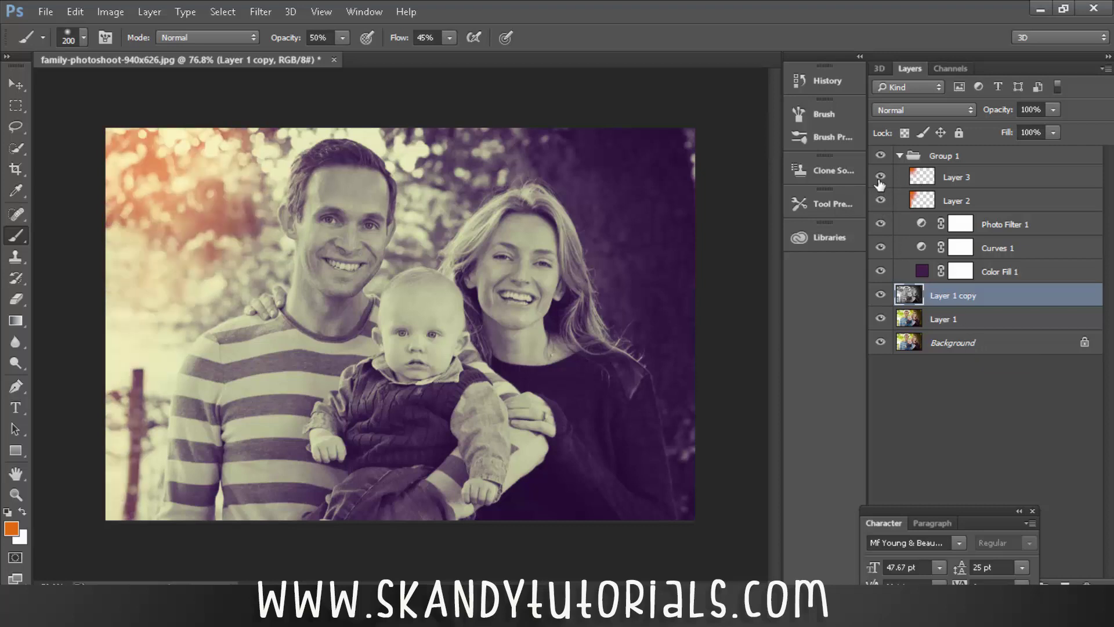
{"action": "left_click", "coordinate": [880, 176]}
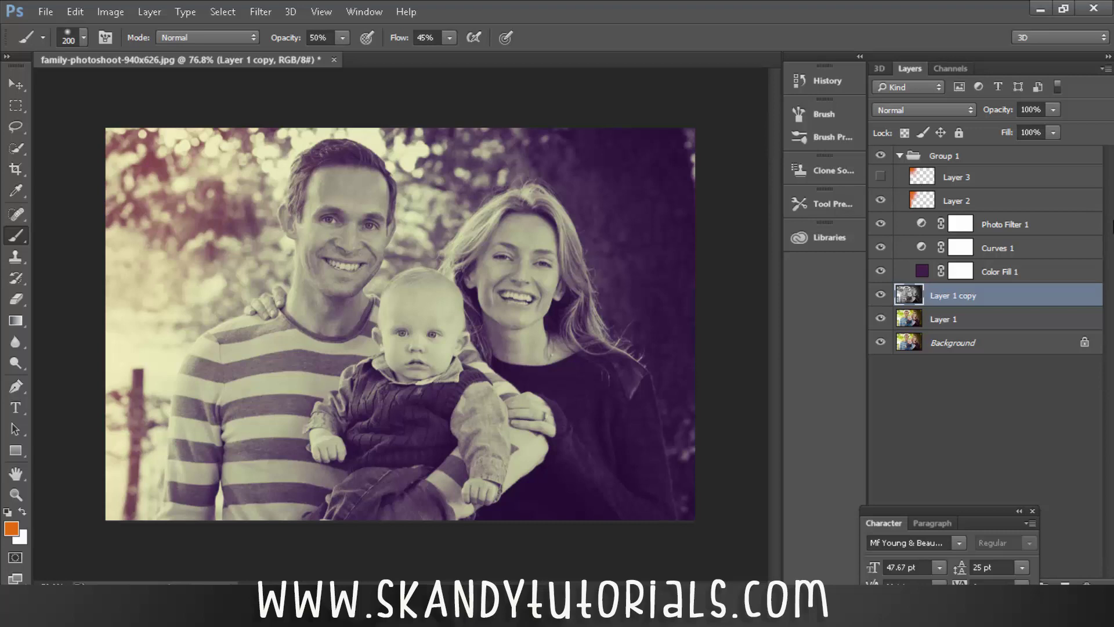
{"action": "left_click", "coordinate": [880, 176]}
{"action": "left_click", "coordinate": [899, 156]}
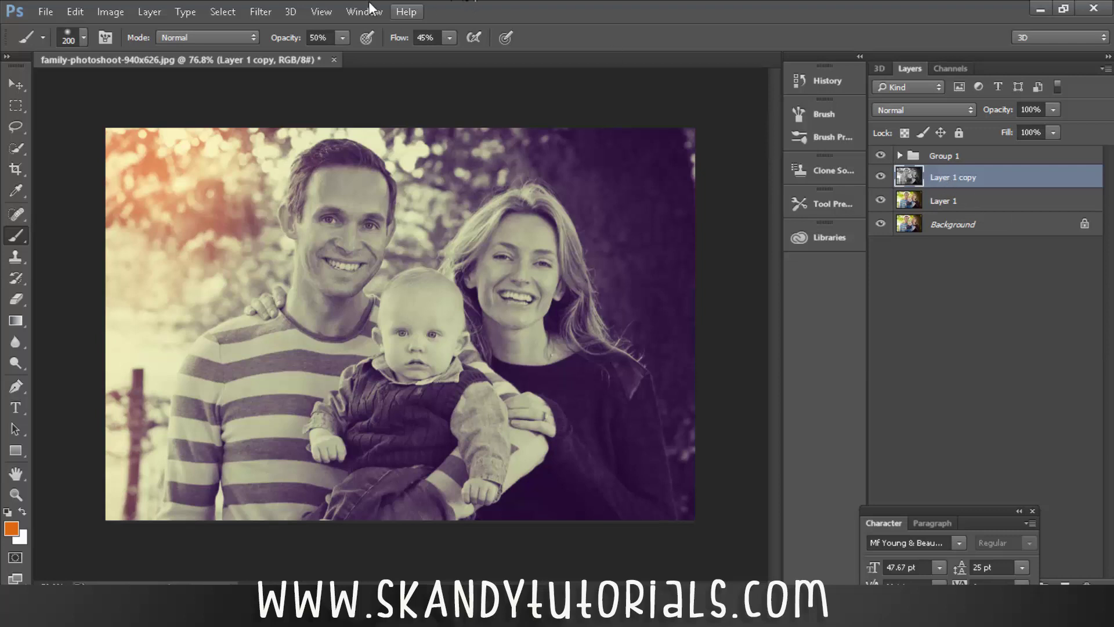
- Apply a High Pass filter with a 0.8 pixel radius to Layer 1 copy and set its blend mode to Overlay
{"action": "left_click", "coordinate": [266, 15]}
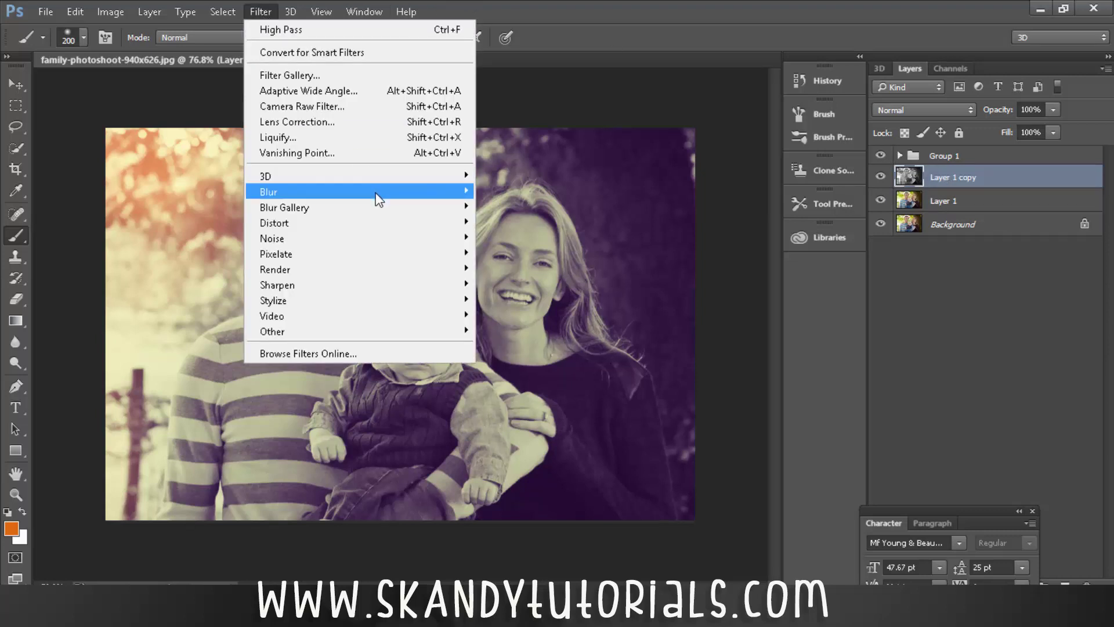
{"action": "mouse_move", "coordinate": [447, 331]}
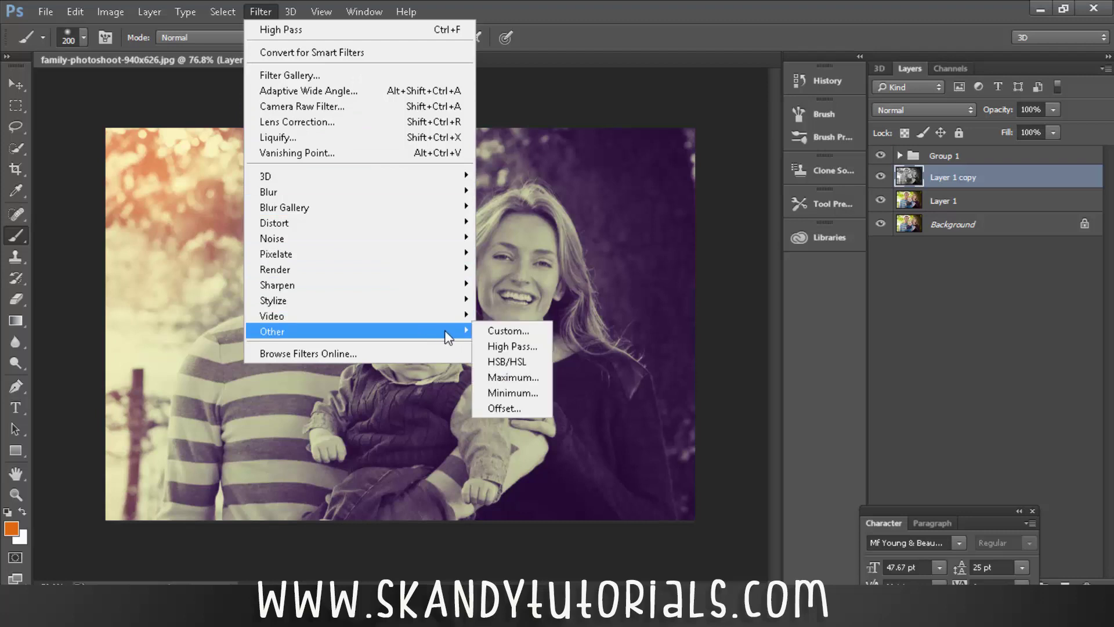
{"action": "left_click", "coordinate": [497, 342]}
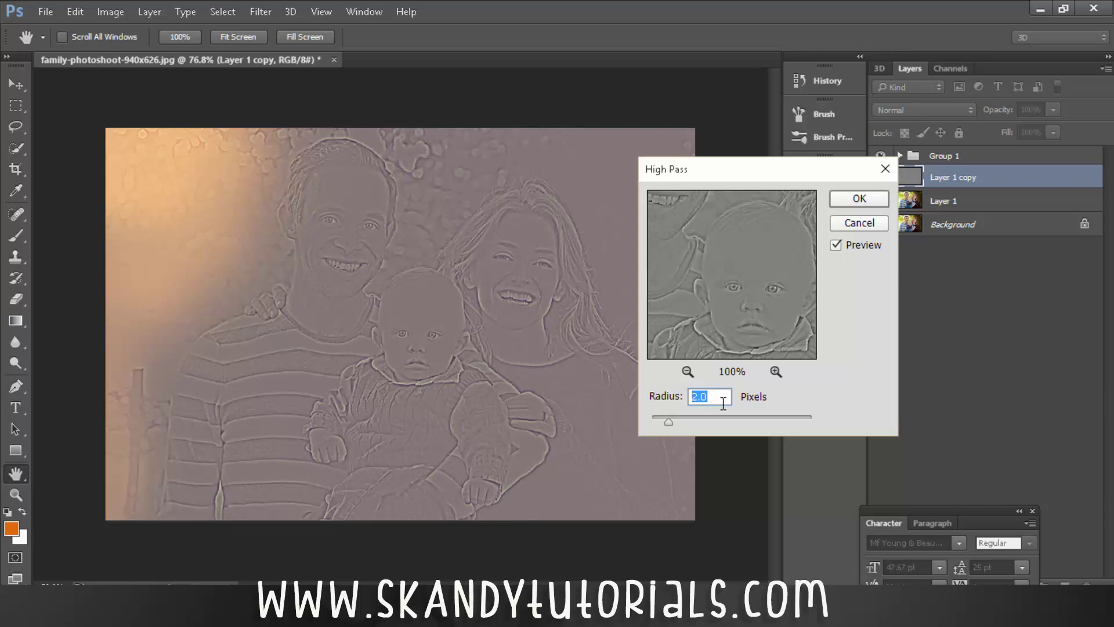
{"action": "type", "text": "1"}
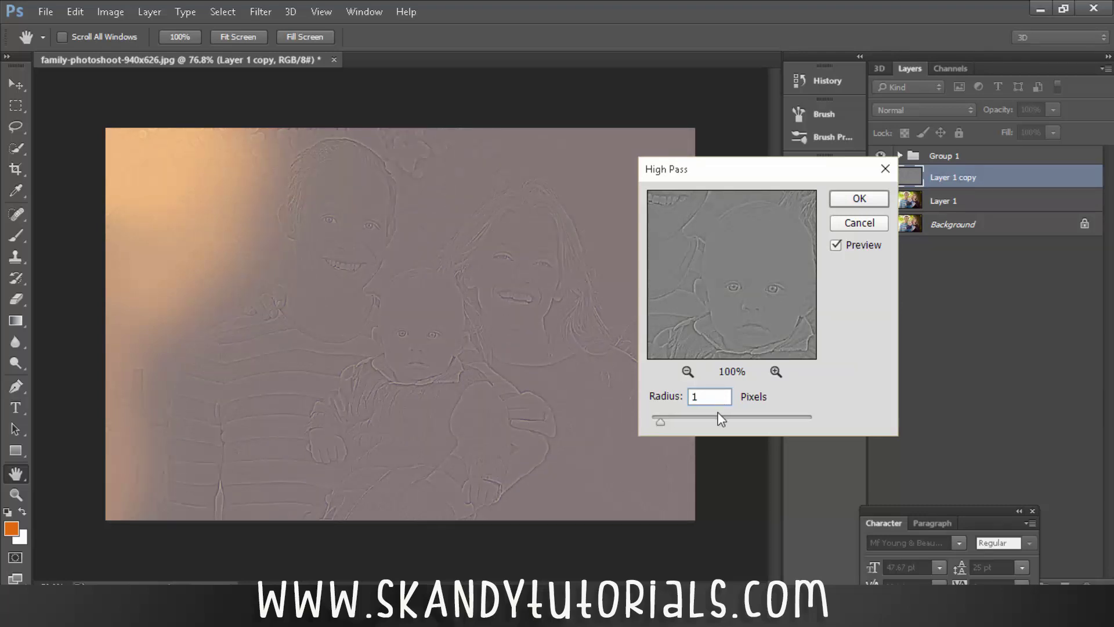
{"action": "double_click", "coordinate": [709, 399]}
{"action": "type", "text": "0.8"}
{"action": "left_click", "coordinate": [870, 201]}
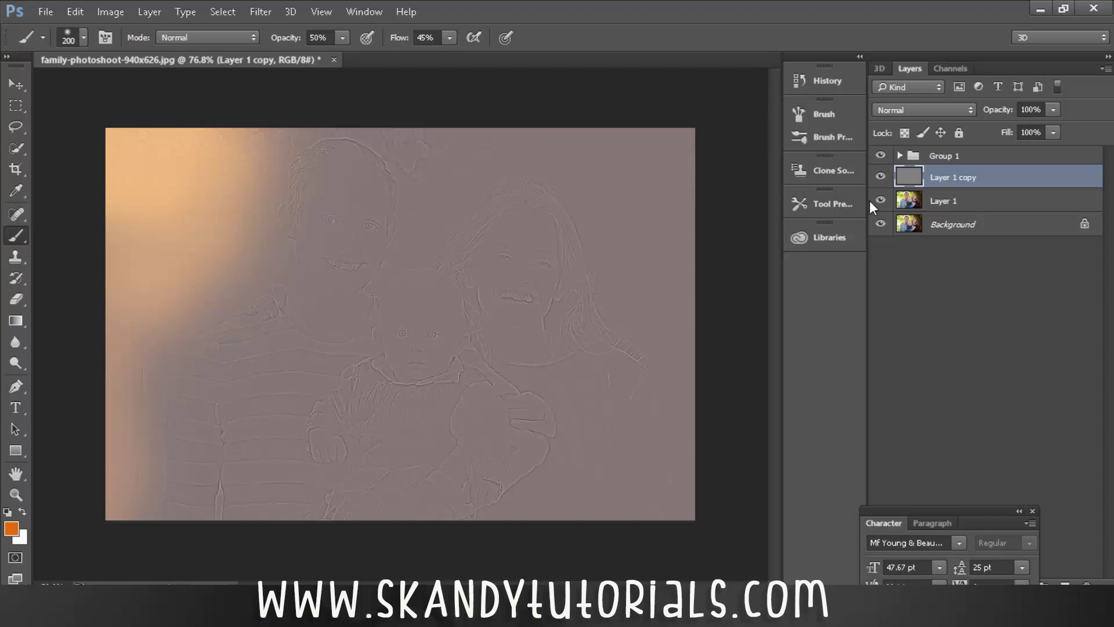
{"action": "left_click", "coordinate": [927, 109]}
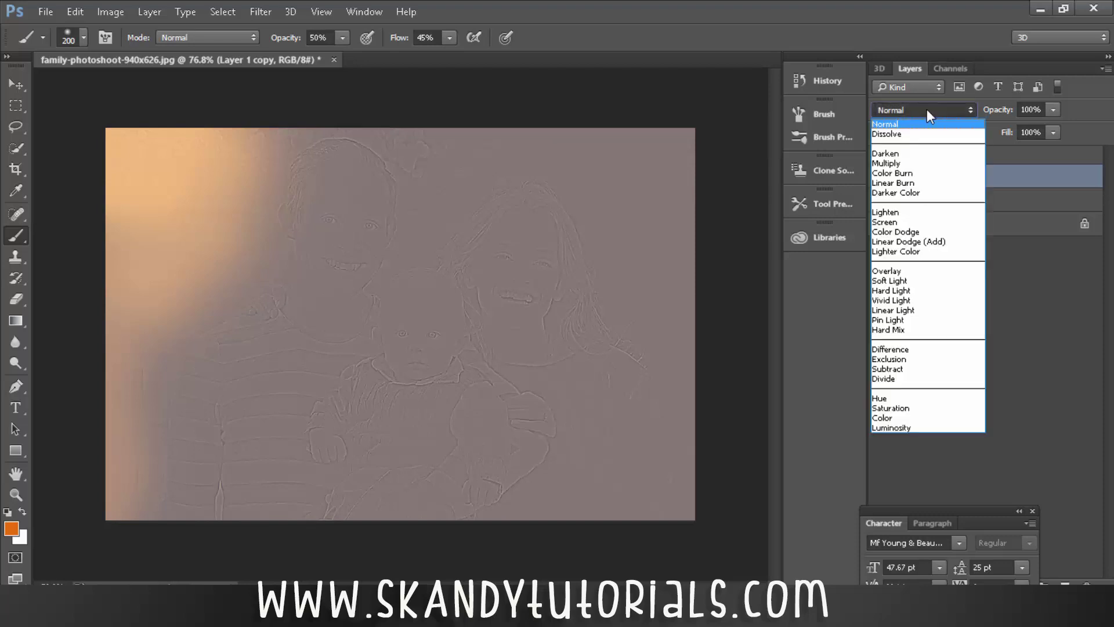
{"action": "left_click", "coordinate": [891, 272]}
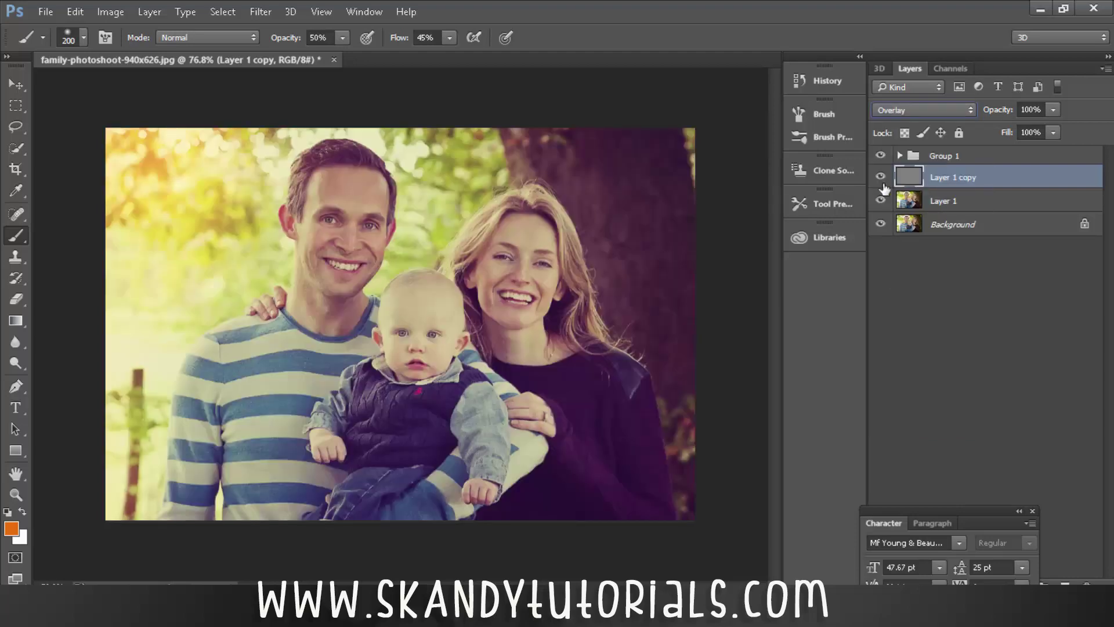
- Toggle Layer 1 copy on and off to compare the sharpening, including a close-up of the man's face
{"action": "left_click", "coordinate": [880, 177]}
{"action": "left_click", "coordinate": [879, 177]}
{"action": "left_click", "coordinate": [879, 177]}
{"action": "left_click", "coordinate": [879, 177]}
{"action": "scroll", "coordinate": [335, 152], "scroll_direction": "up", "scroll_amount": 5}
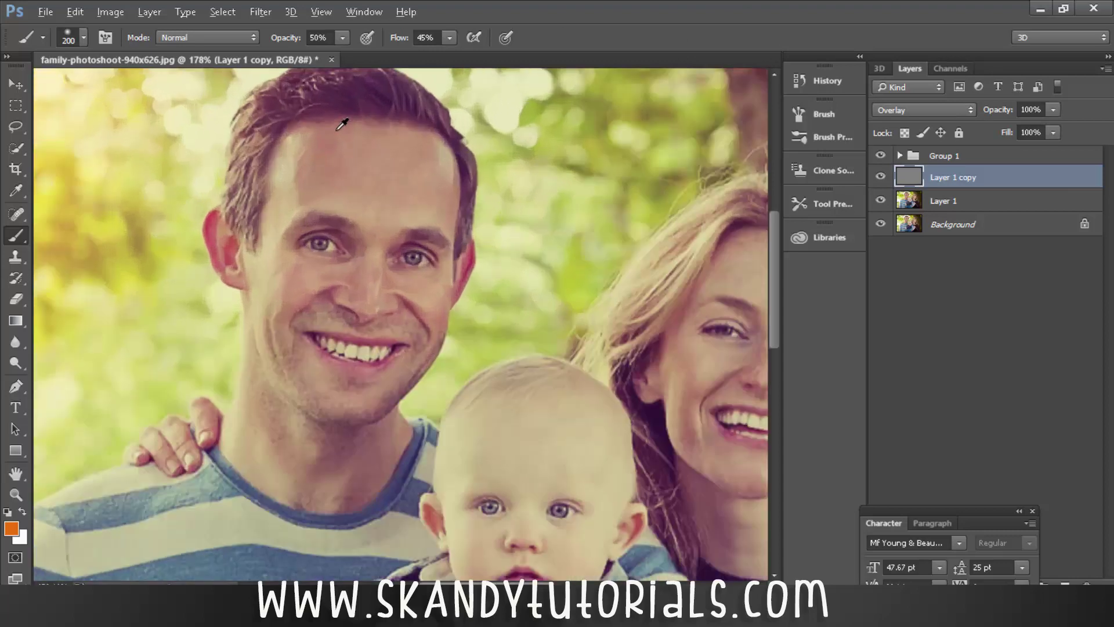
{"action": "left_click", "coordinate": [880, 177]}
{"action": "left_click", "coordinate": [880, 177]}
{"action": "left_click", "coordinate": [880, 177]}
{"action": "left_click", "coordinate": [880, 177]}
{"action": "left_click", "coordinate": [880, 177]}
{"action": "left_click", "coordinate": [880, 177]}
- Compare the baby's face and clothing with and without the sharpening of Layer 1 copy
{"action": "scroll", "coordinate": [224, 334], "scroll_direction": "down", "scroll_amount": 5}
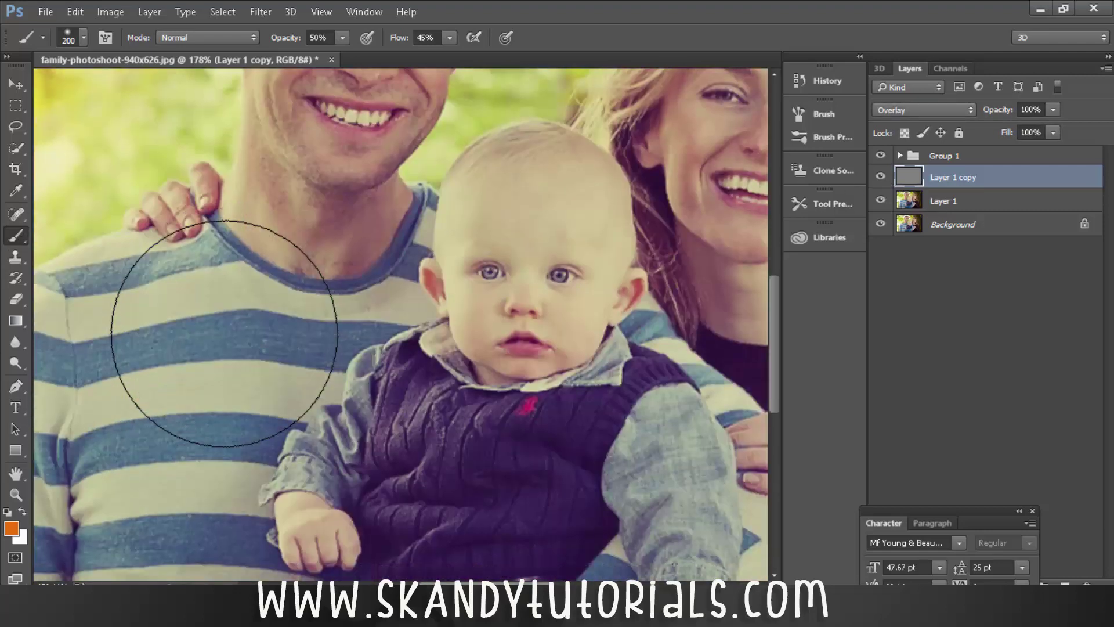
{"action": "scroll", "coordinate": [223, 333], "scroll_direction": "down", "scroll_amount": 1}
{"action": "left_click", "coordinate": [880, 176]}
{"action": "left_click", "coordinate": [880, 177]}
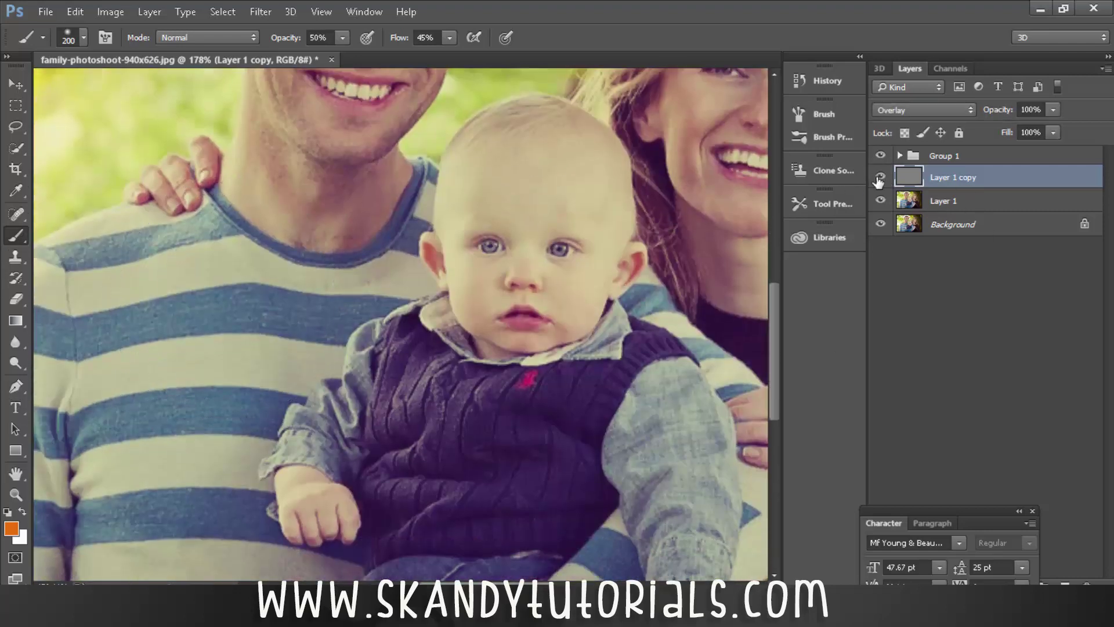
{"action": "left_click", "coordinate": [880, 177]}
{"action": "left_click", "coordinate": [881, 177]}
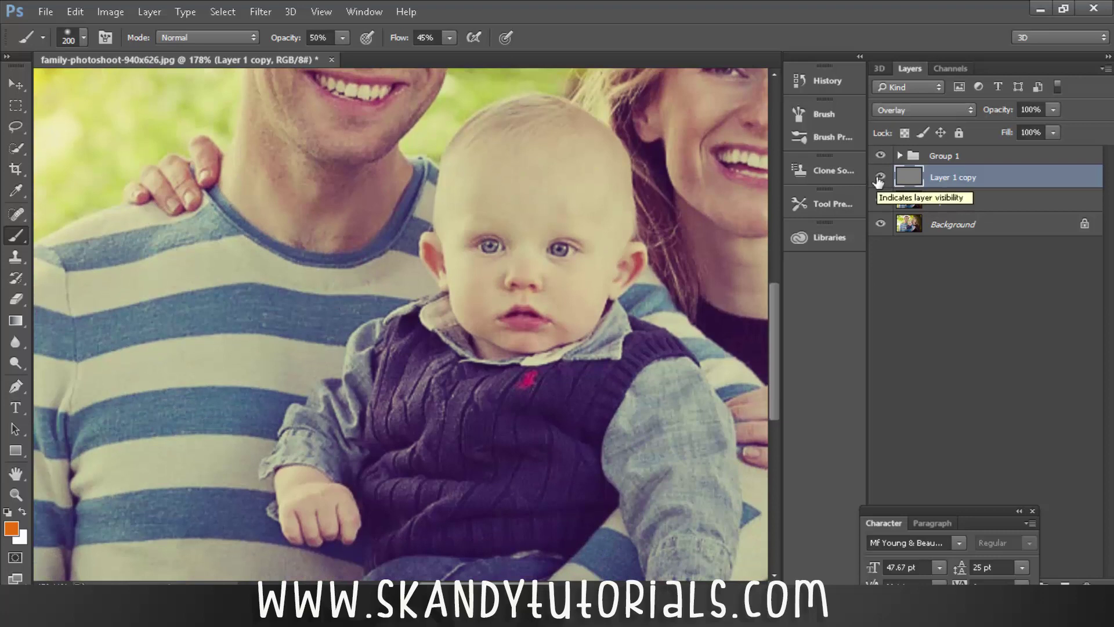
{"action": "scroll", "coordinate": [535, 261], "scroll_direction": "down", "scroll_amount": 4}
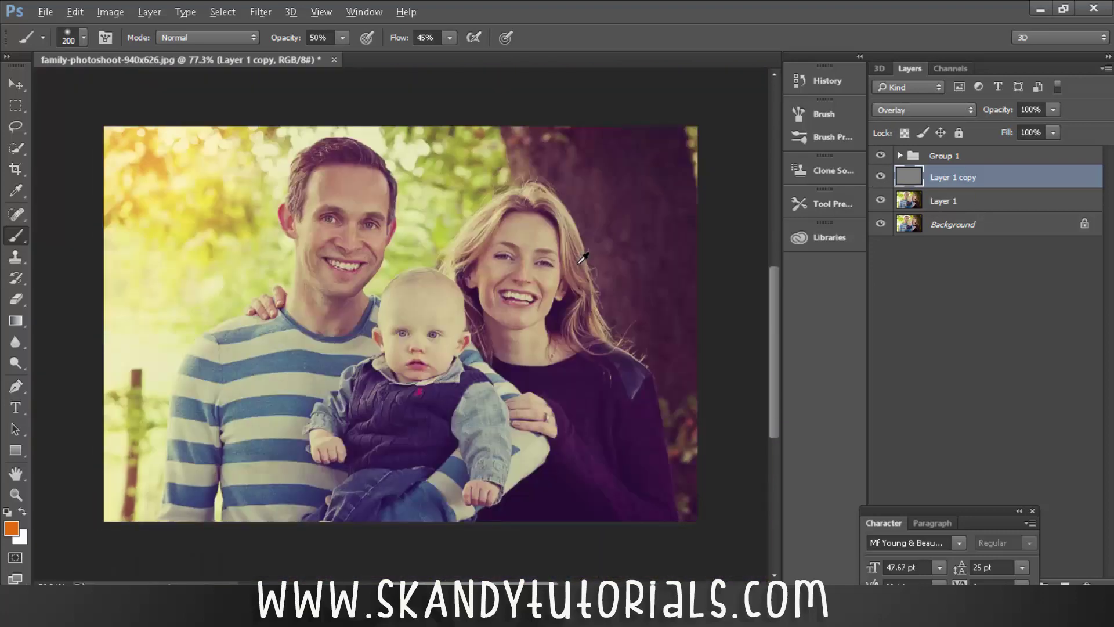
{"action": "scroll", "coordinate": [583, 257], "scroll_direction": "down", "scroll_amount": 2}
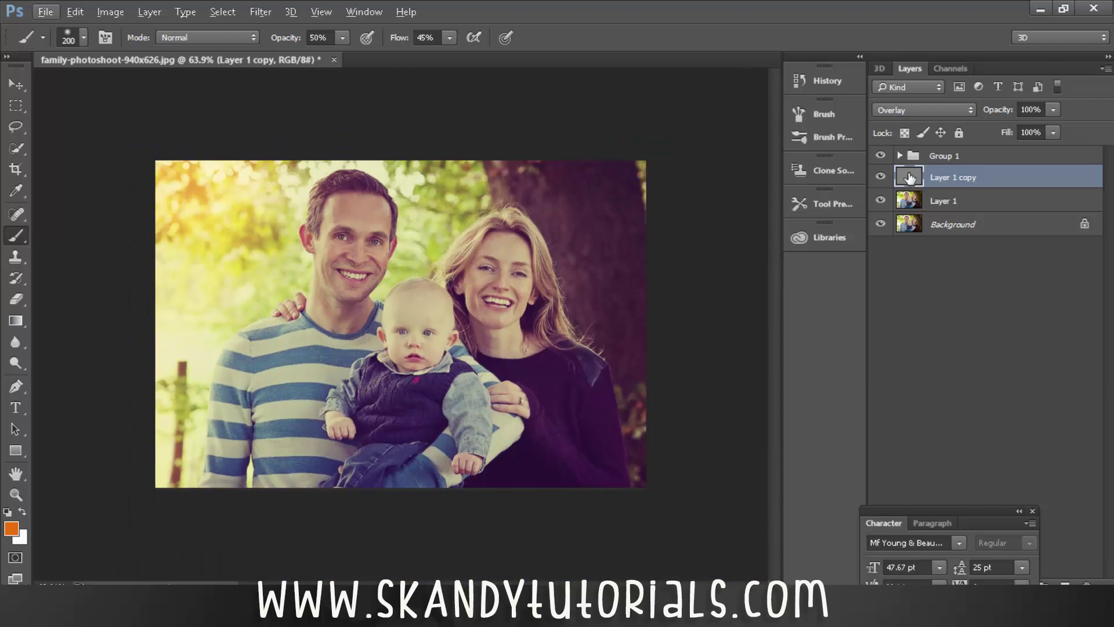
- Hide Group 1 and Layer 1 copy and show both again to compare the photo before and after the edits
{"action": "left_click", "coordinate": [880, 156]}
{"action": "left_click", "coordinate": [880, 176]}
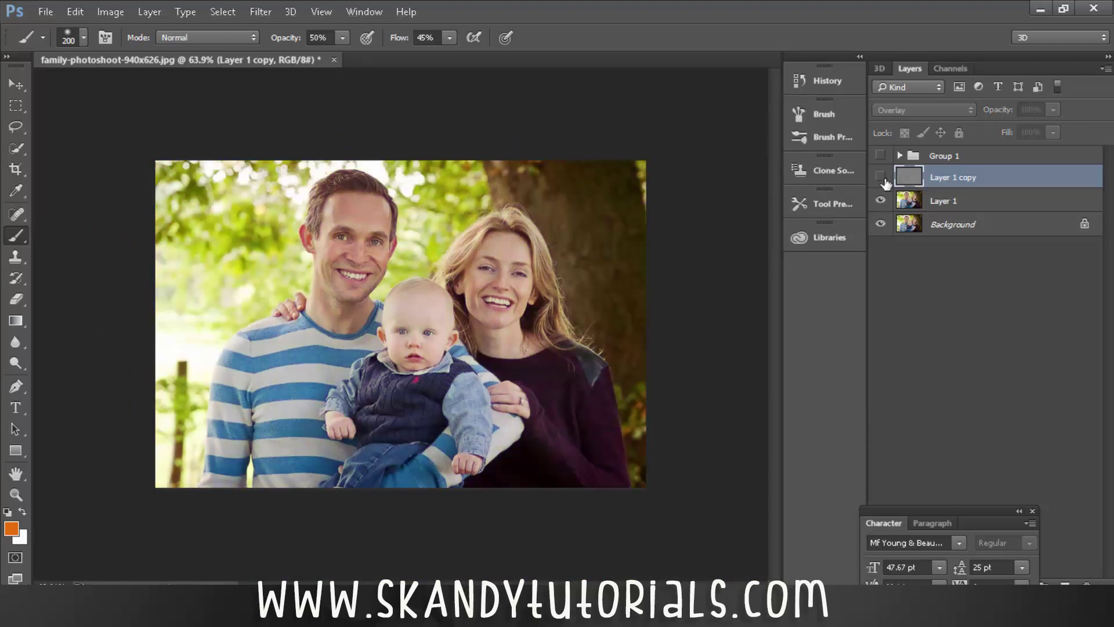
{"action": "left_click", "coordinate": [881, 177]}
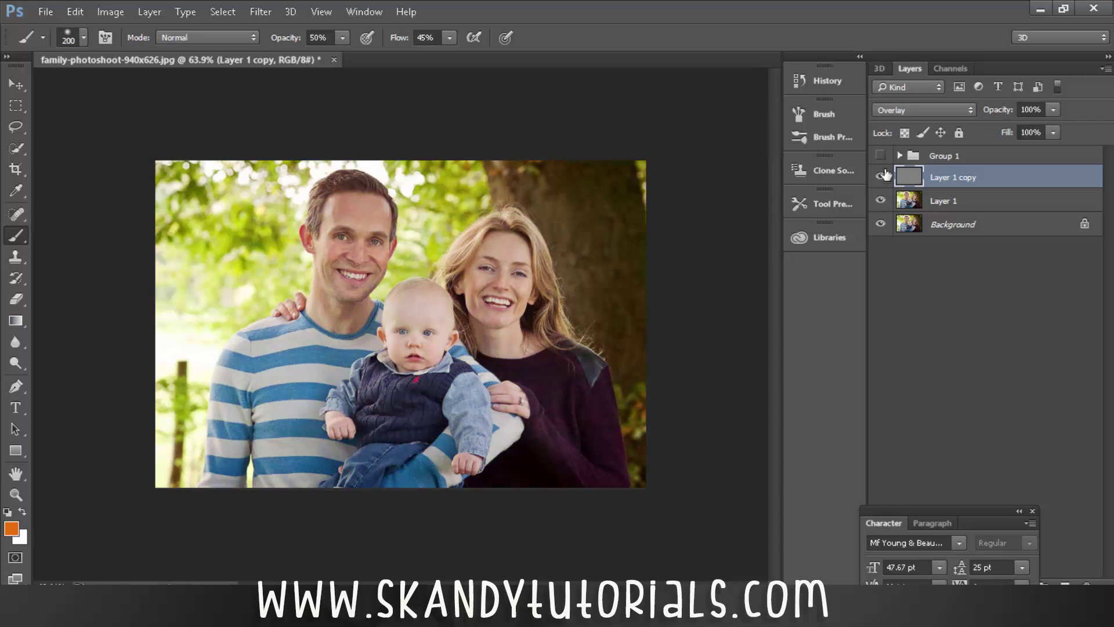
{"action": "left_click", "coordinate": [880, 157]}
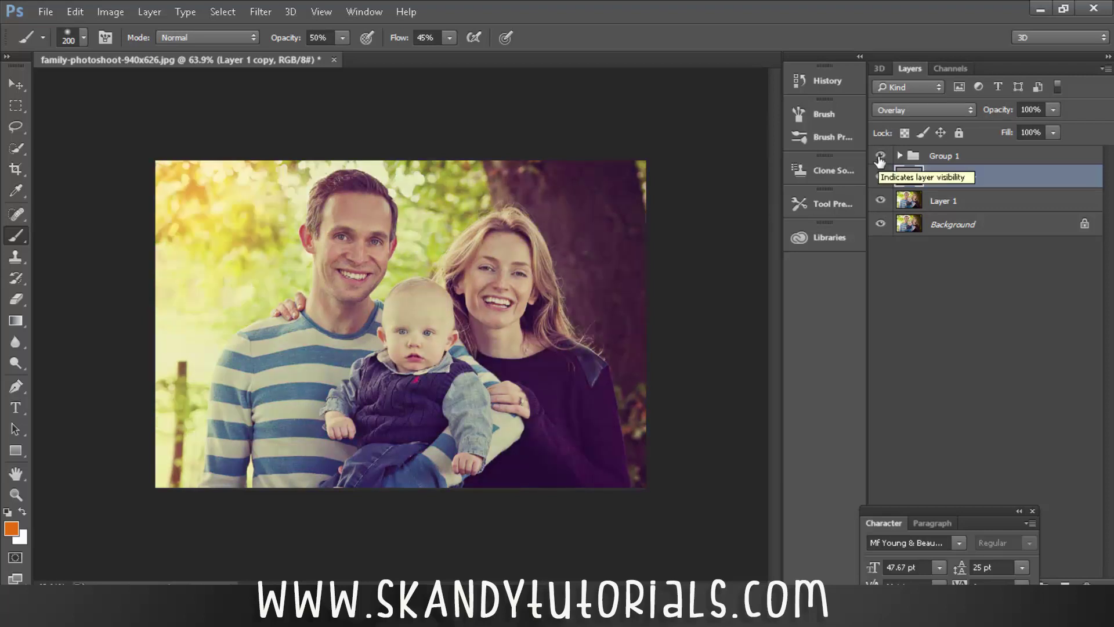